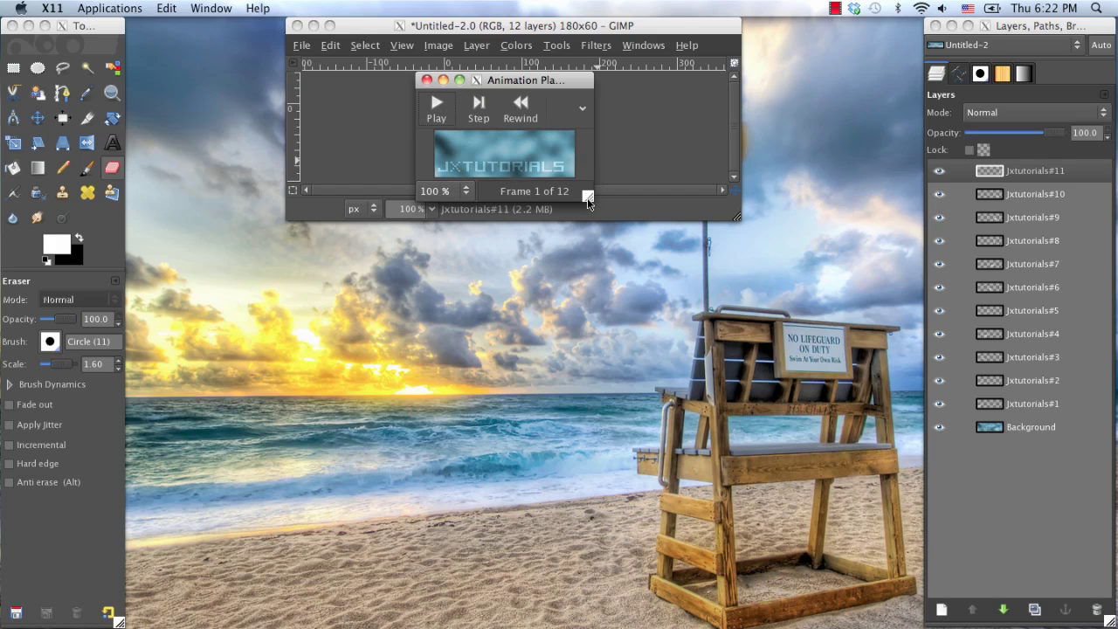
# Step: Play the 12-frame JXTUTORIALS banner animation in the playback window
pyautogui.click(439, 112)
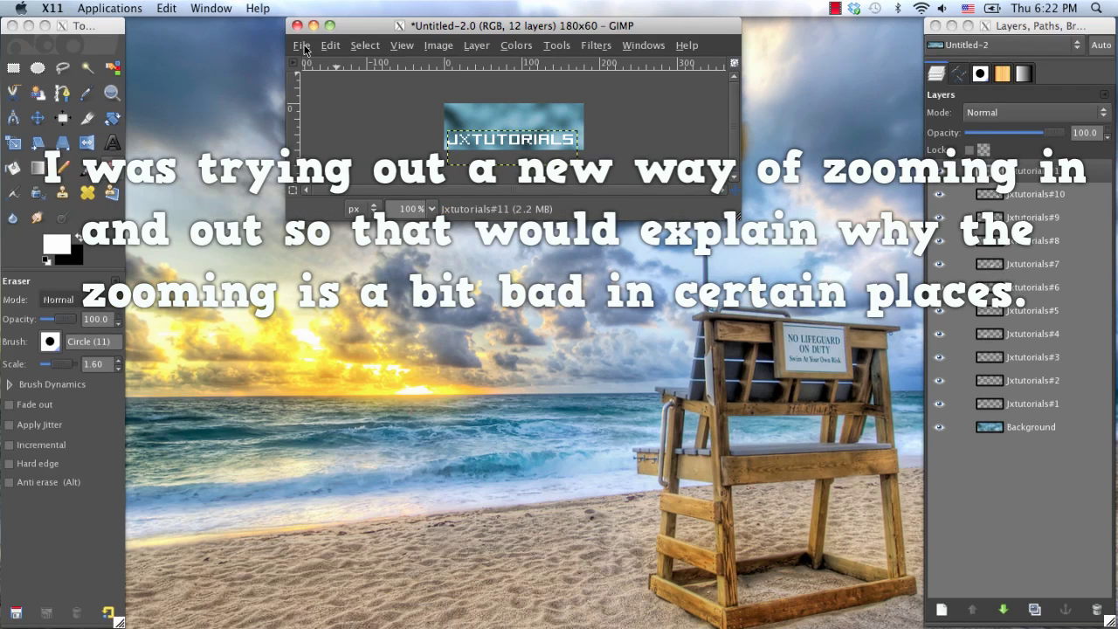
# Step: Create a new 180x60 px image, enlarge its window slightly and minimize the old banner window
pyautogui.click(301, 45)
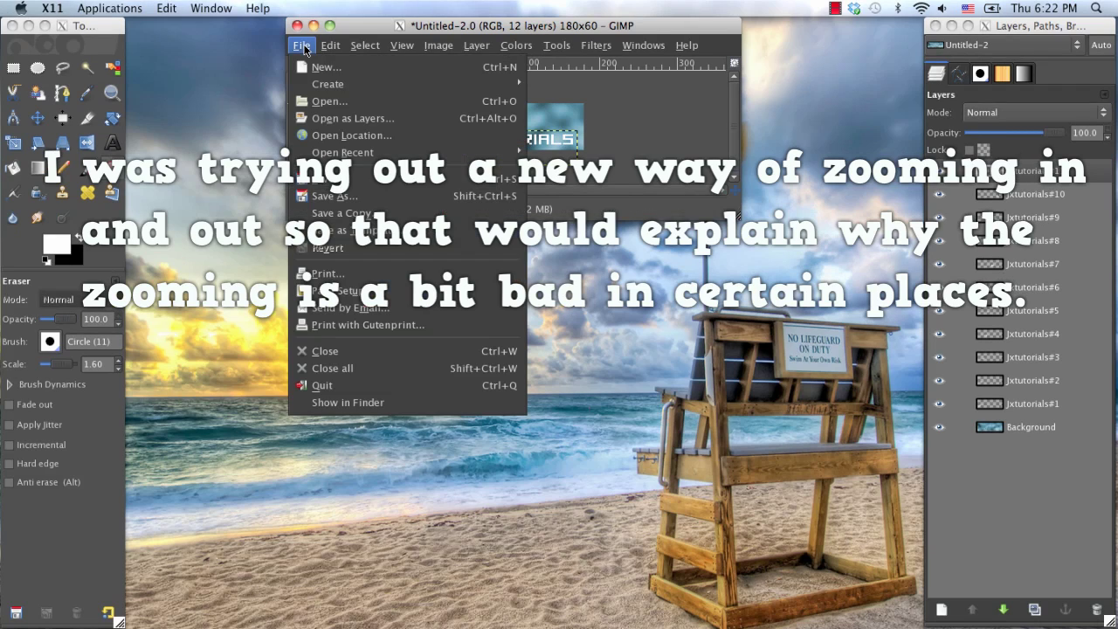
pyautogui.click(303, 62)
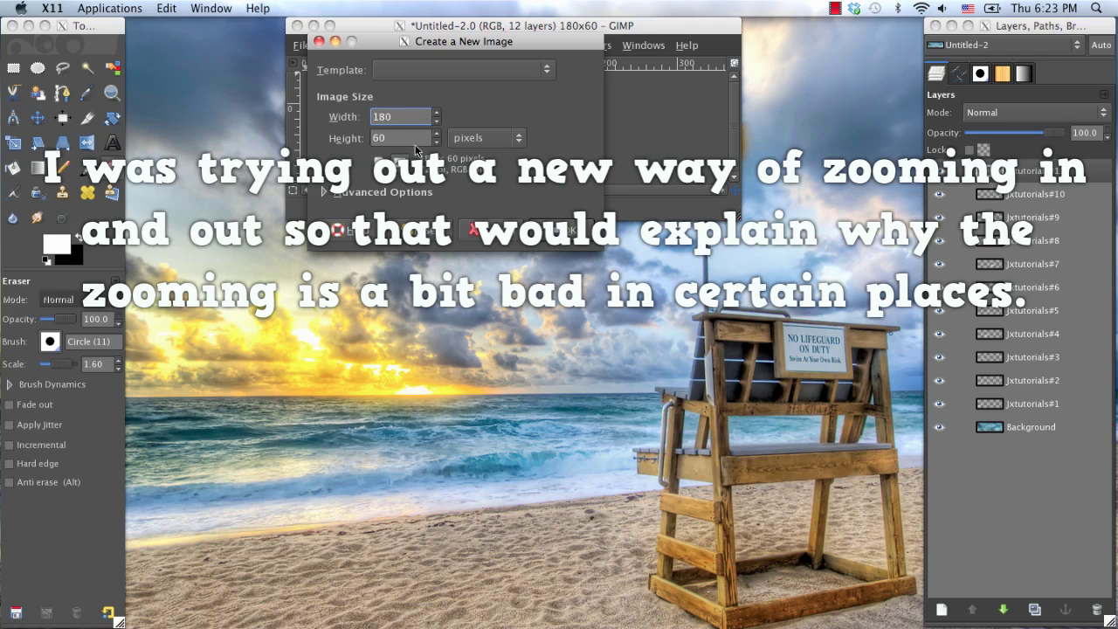
pyautogui.click(576, 233)
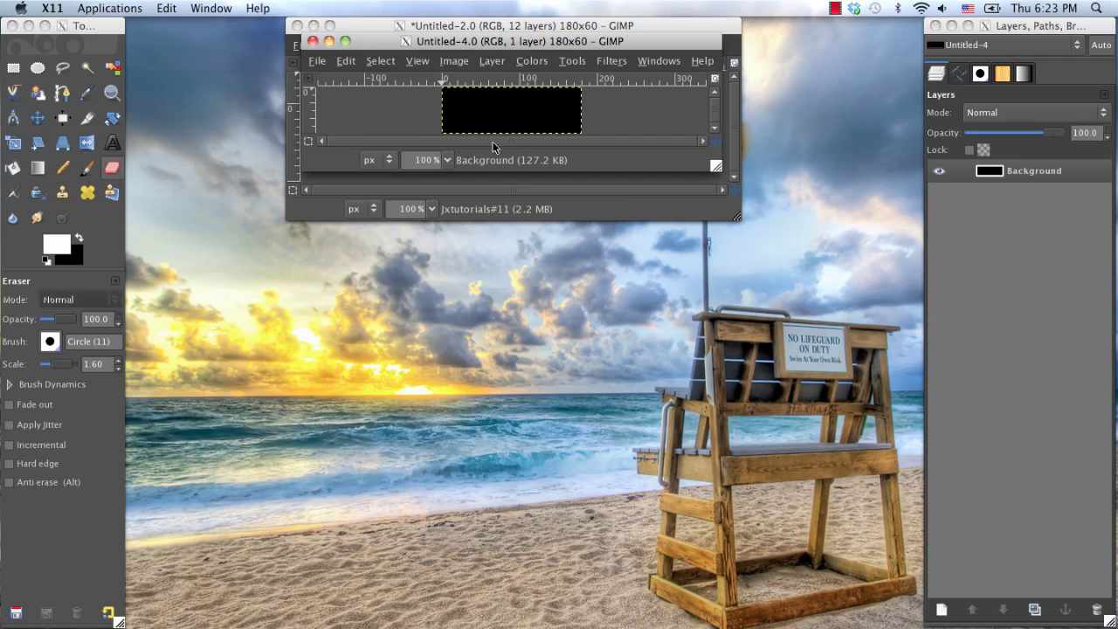
pyautogui.moveTo(716, 165); pyautogui.dragTo(715, 181)
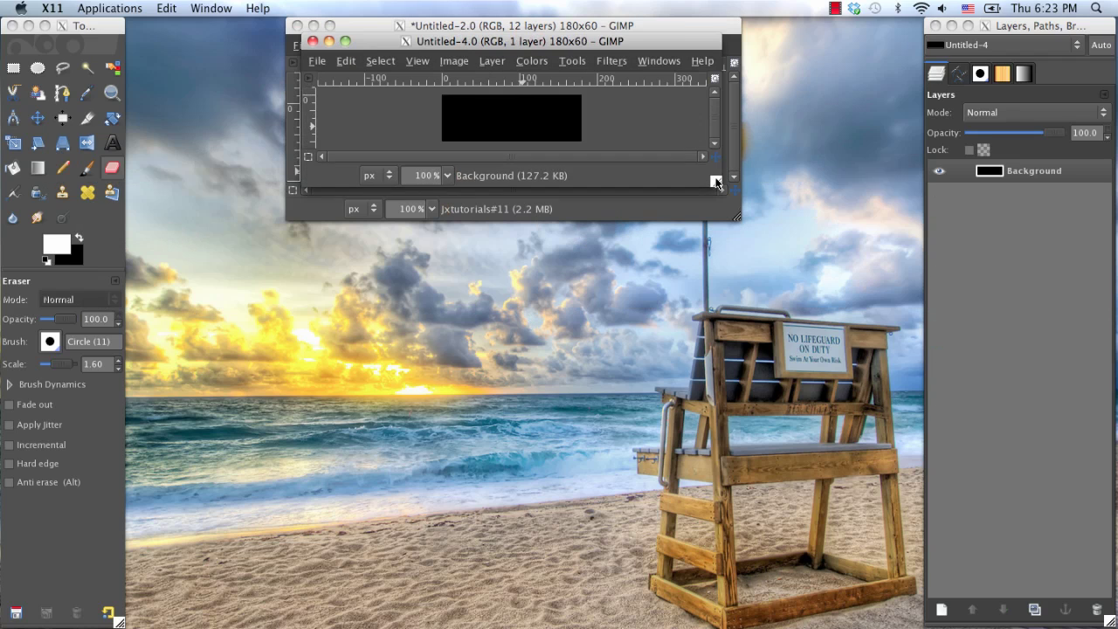
pyautogui.click(313, 26)
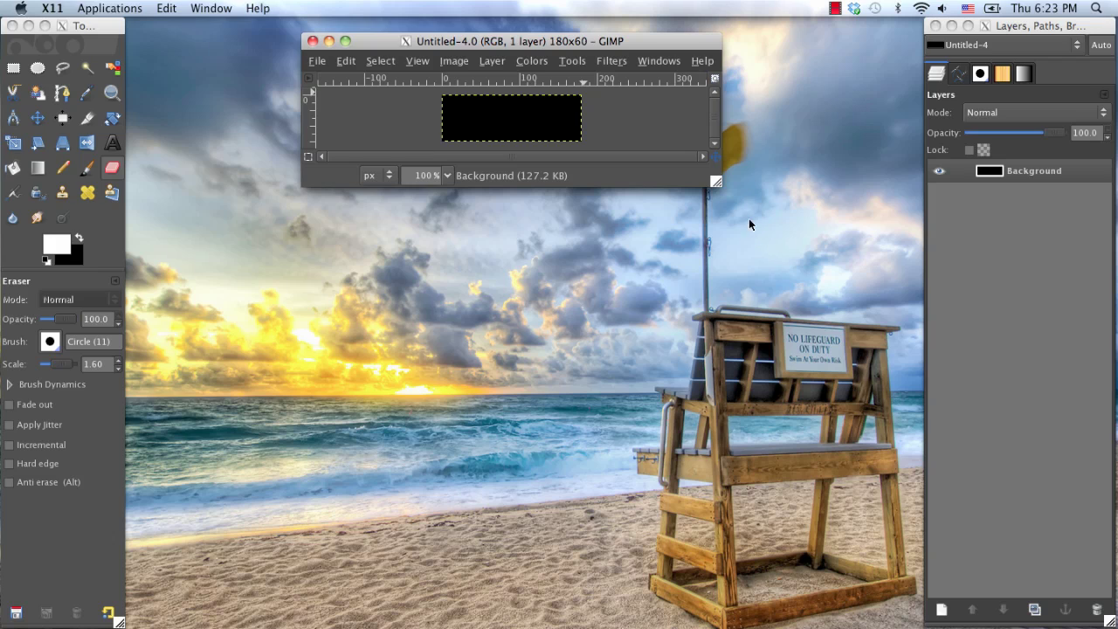
# Step: Render Solid Noise clouds (X size 4.8, Y size 1.8, detail 1) onto the Background
pyautogui.click(620, 60)
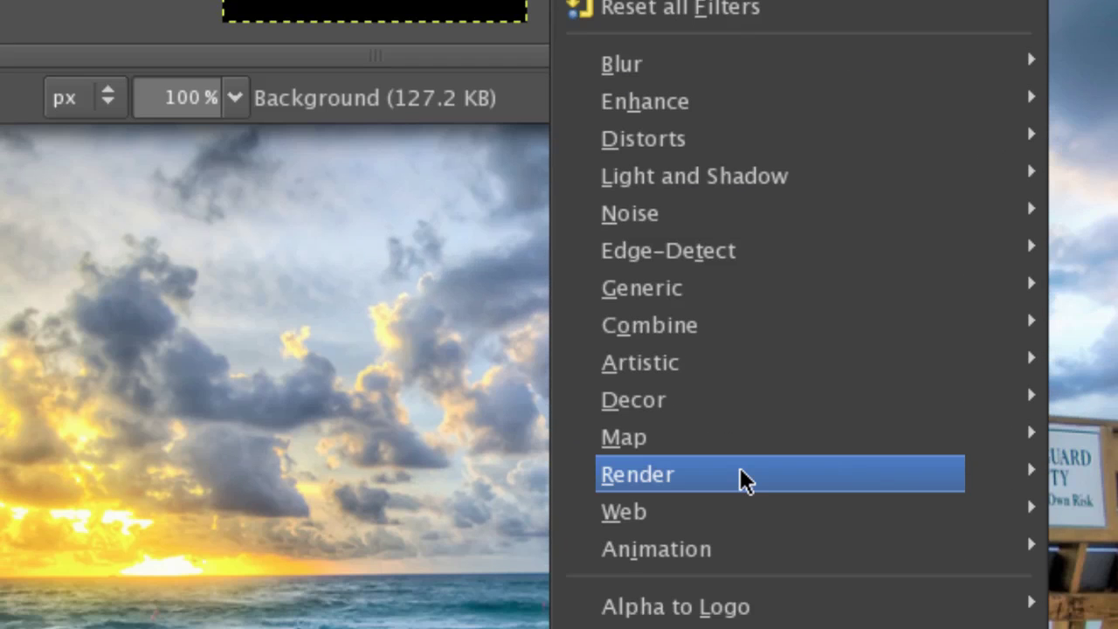
pyautogui.moveTo(742, 474)
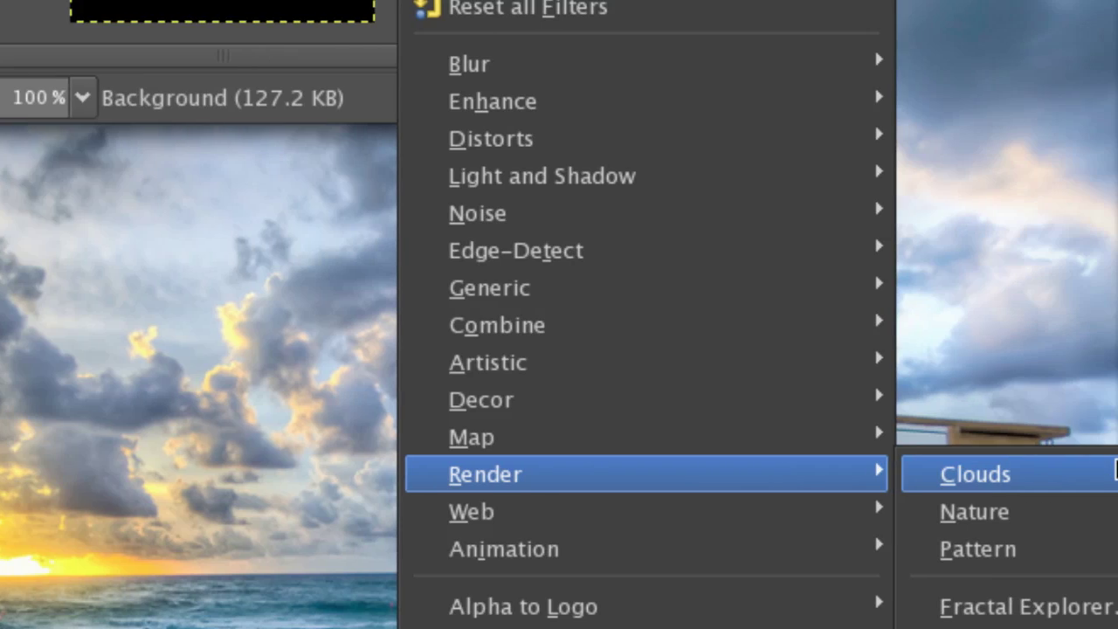
pyautogui.moveTo(1109, 473)
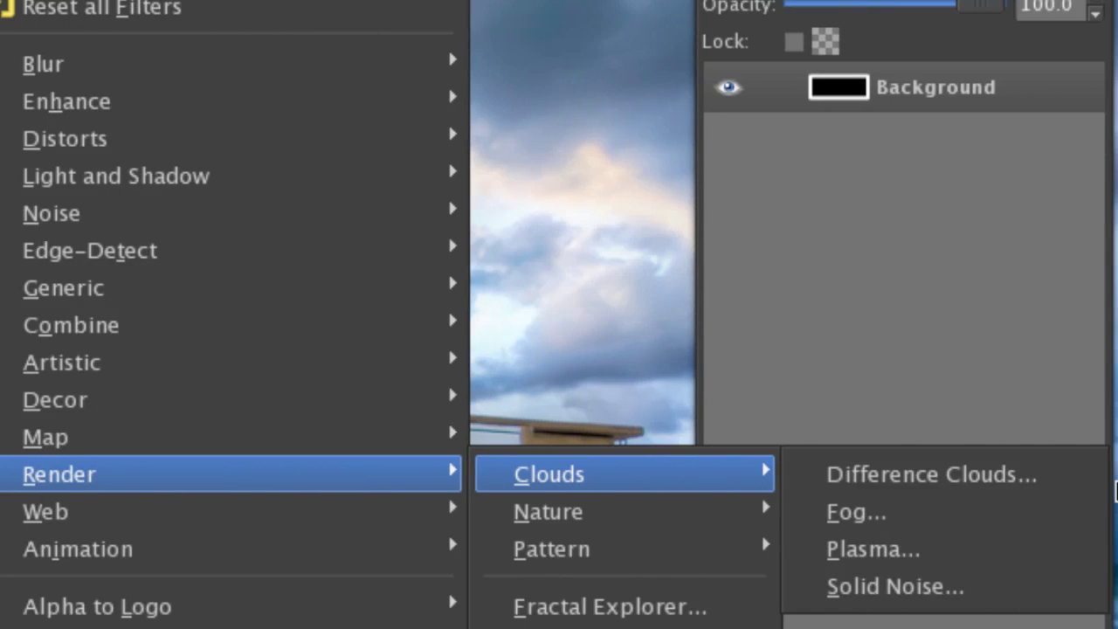
pyautogui.click(895, 586)
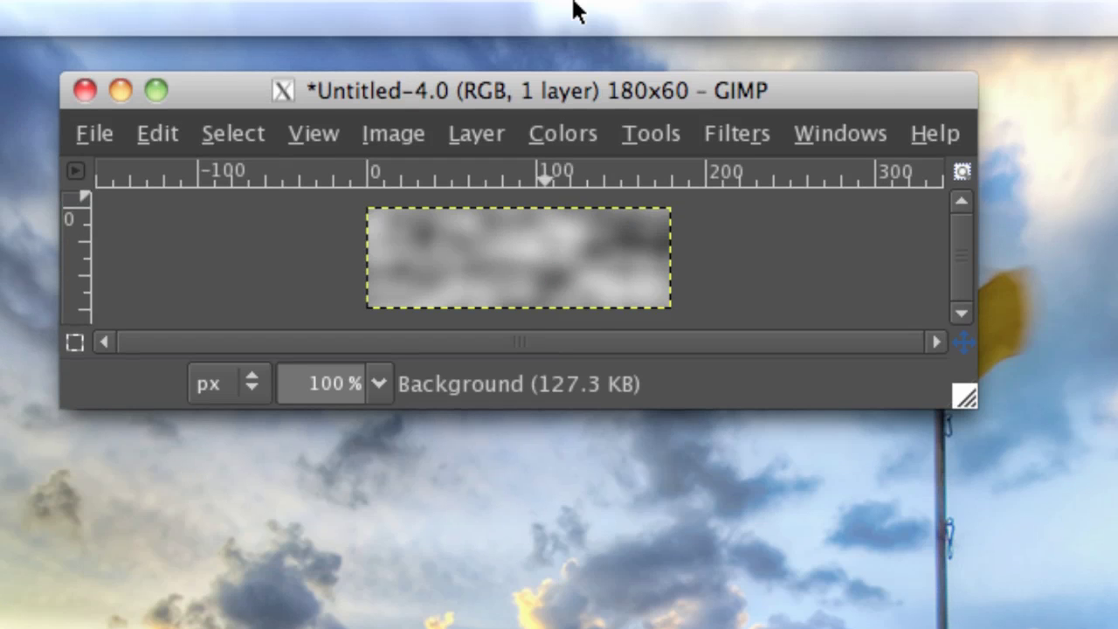
# Step: Colorize the cloudy background teal blue with hue 180, saturation 50, lightness 0
pyautogui.click(561, 133)
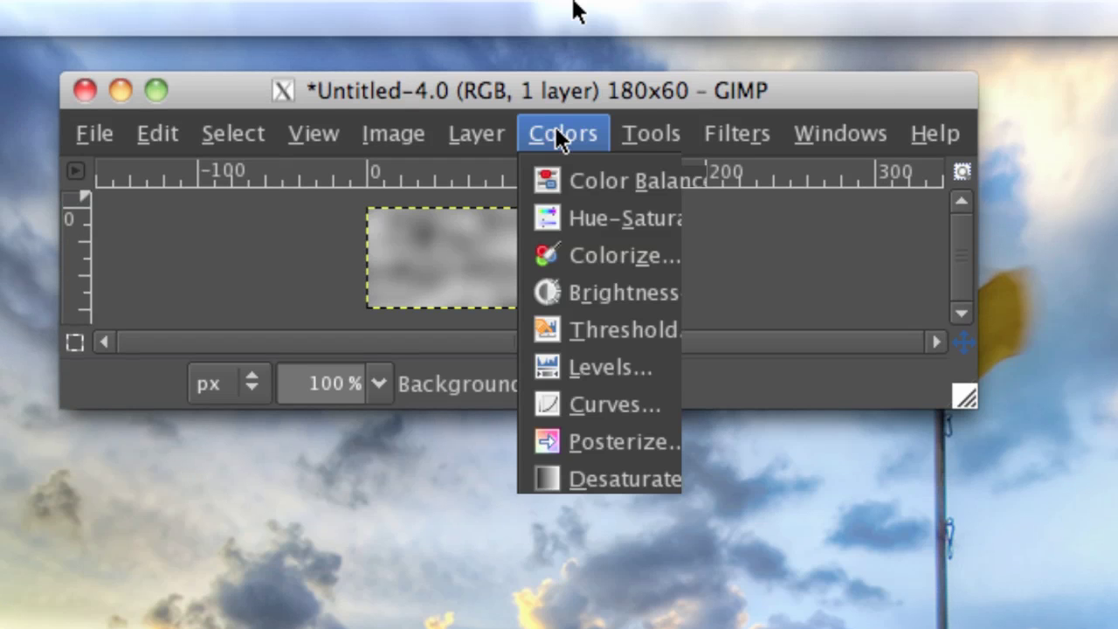
pyautogui.click(578, 254)
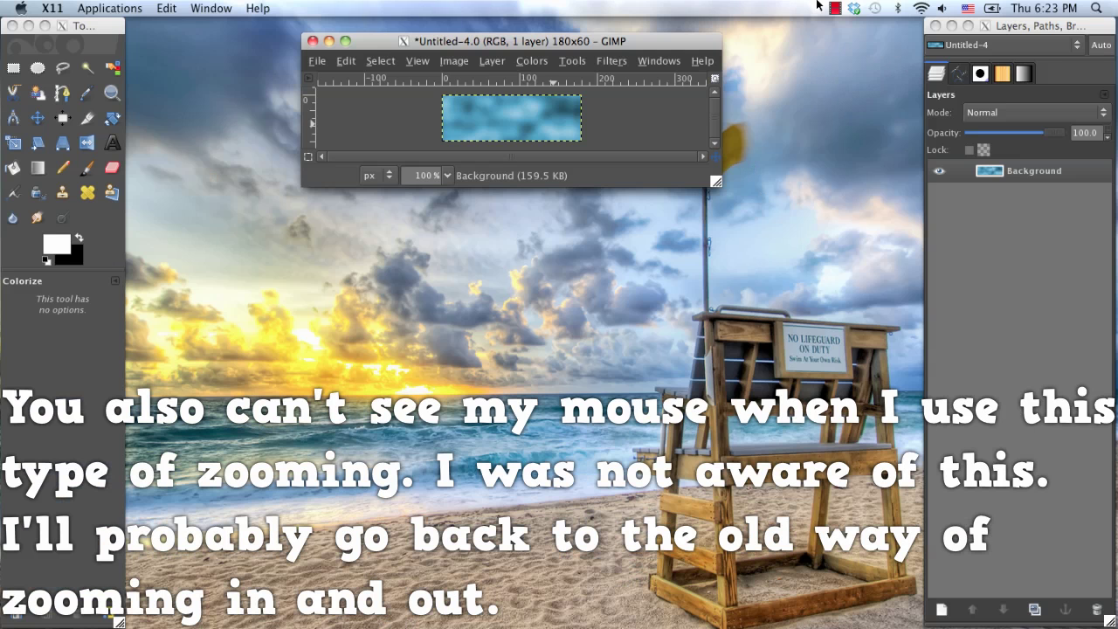
# Step: Add white 'Jxtuts' text in Visitor TT1 BRK, size 33, onto the banner
pyautogui.click(112, 142)
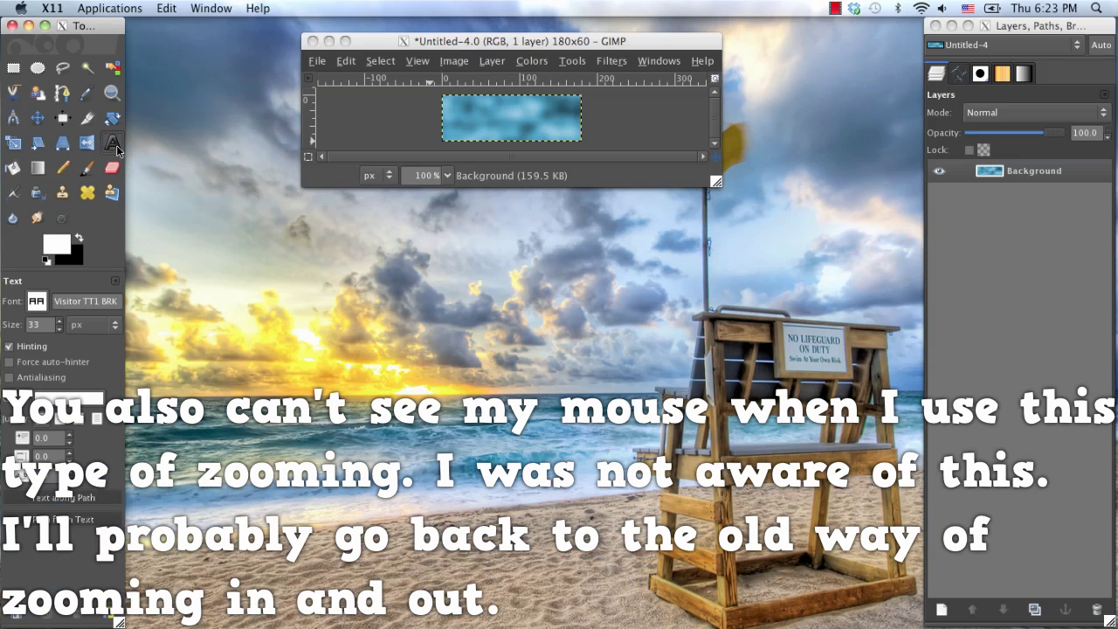
pyautogui.click(456, 128)
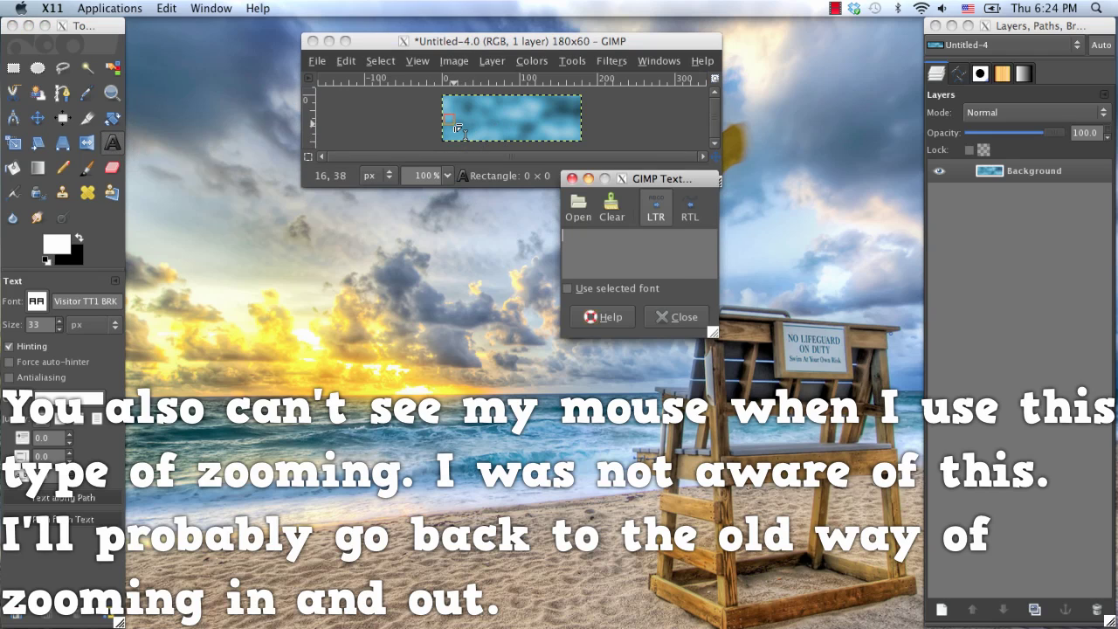
pyautogui.write('Jxtuts')
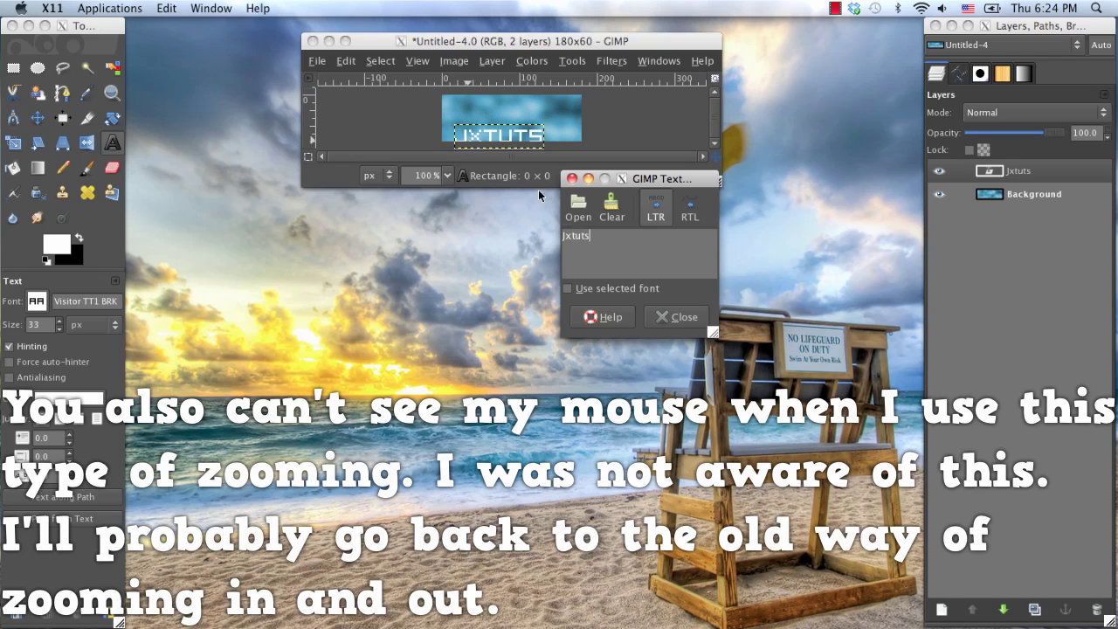
pyautogui.click(676, 317)
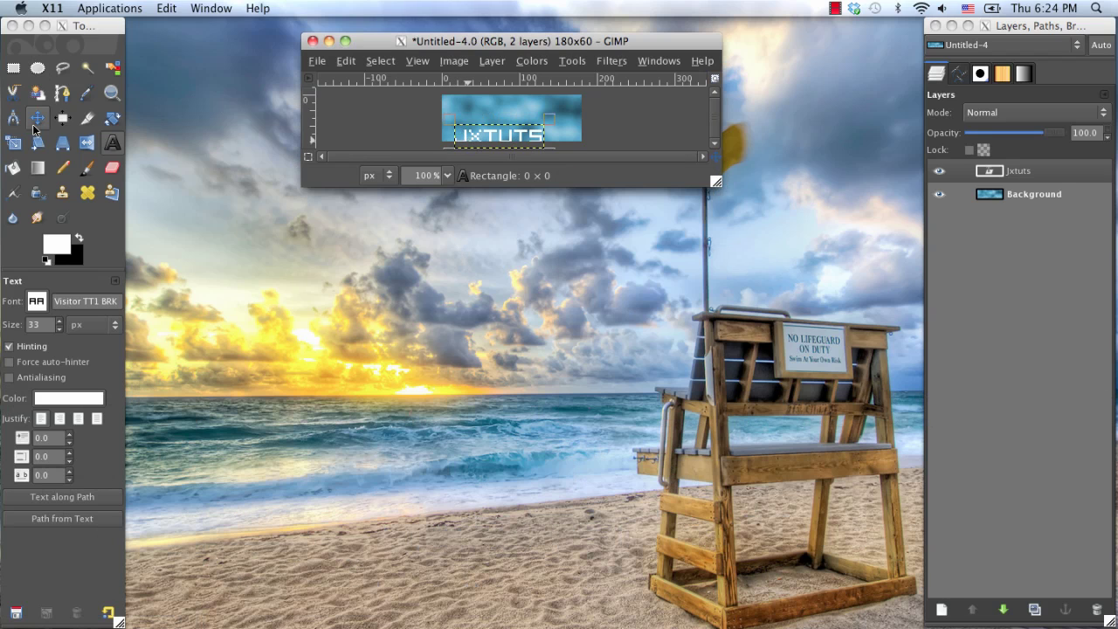
# Step: Drag the Jxtuts text layer toward the lower left of the banner
pyautogui.click(39, 129)
pyautogui.click(504, 129)
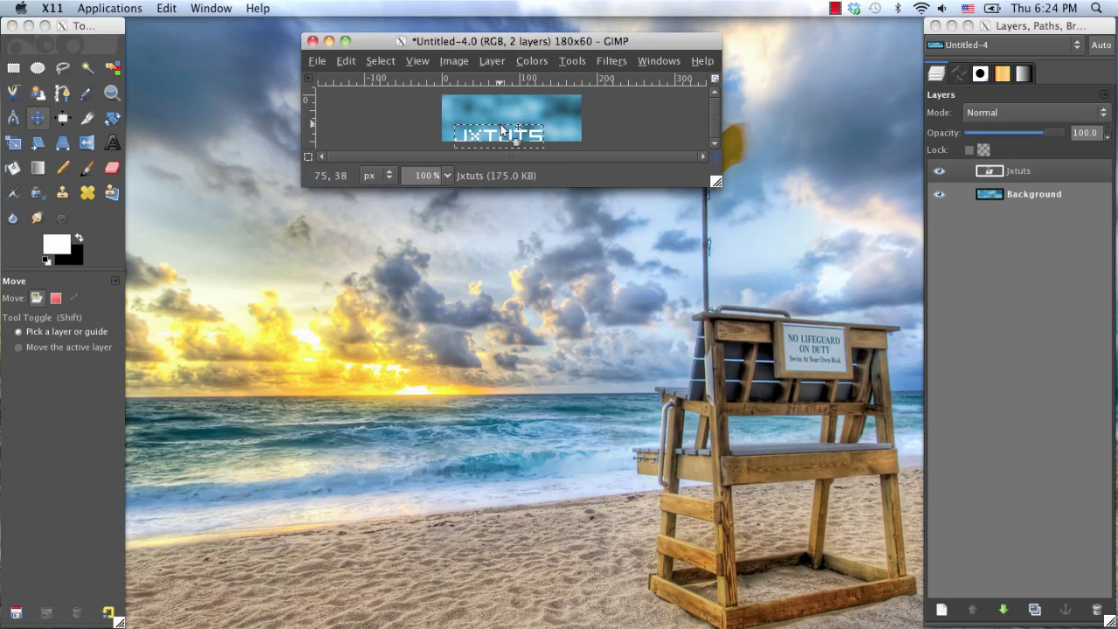
pyautogui.moveTo(491, 129); pyautogui.dragTo(483, 131)
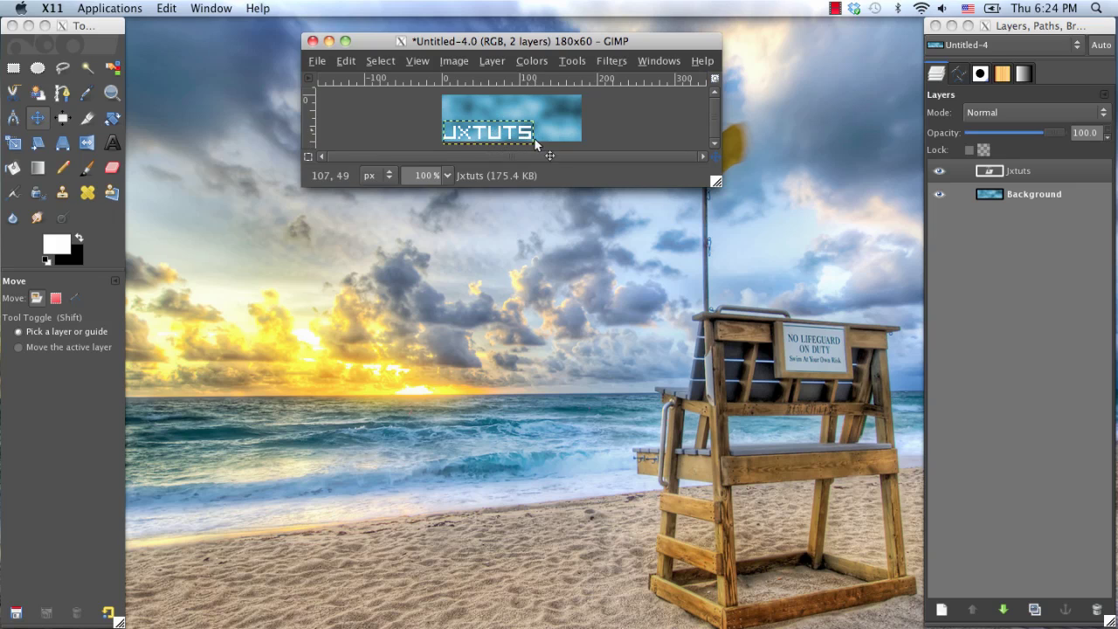
# Step: Duplicate the Jxtuts text layer six times, creating Jxtuts#1 through Jxtuts#6
pyautogui.click(1043, 175)
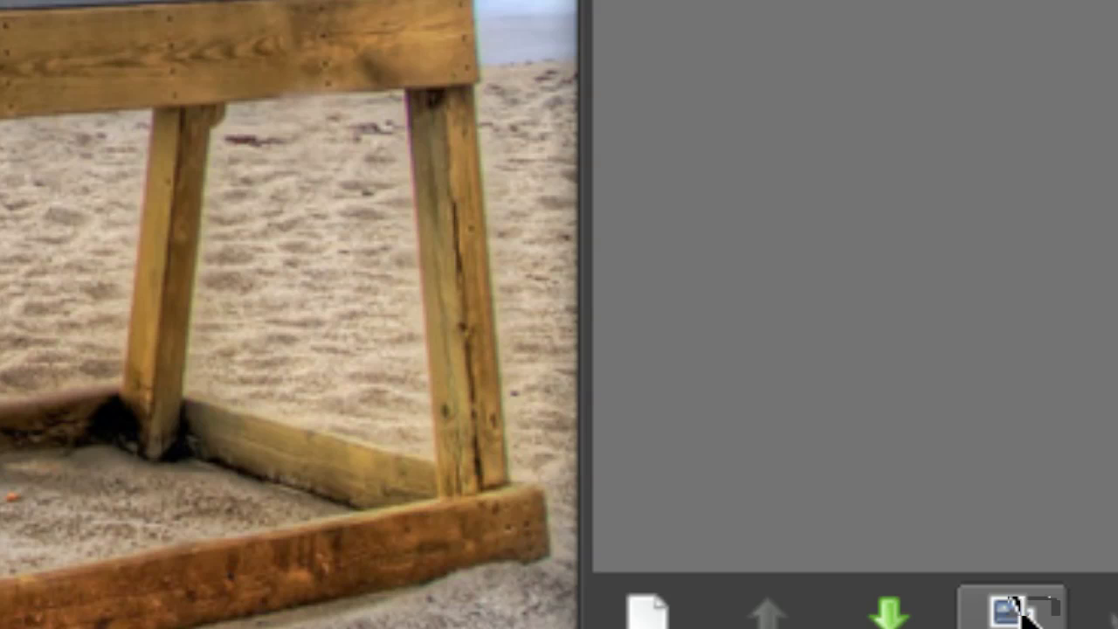
pyautogui.click(1013, 612)
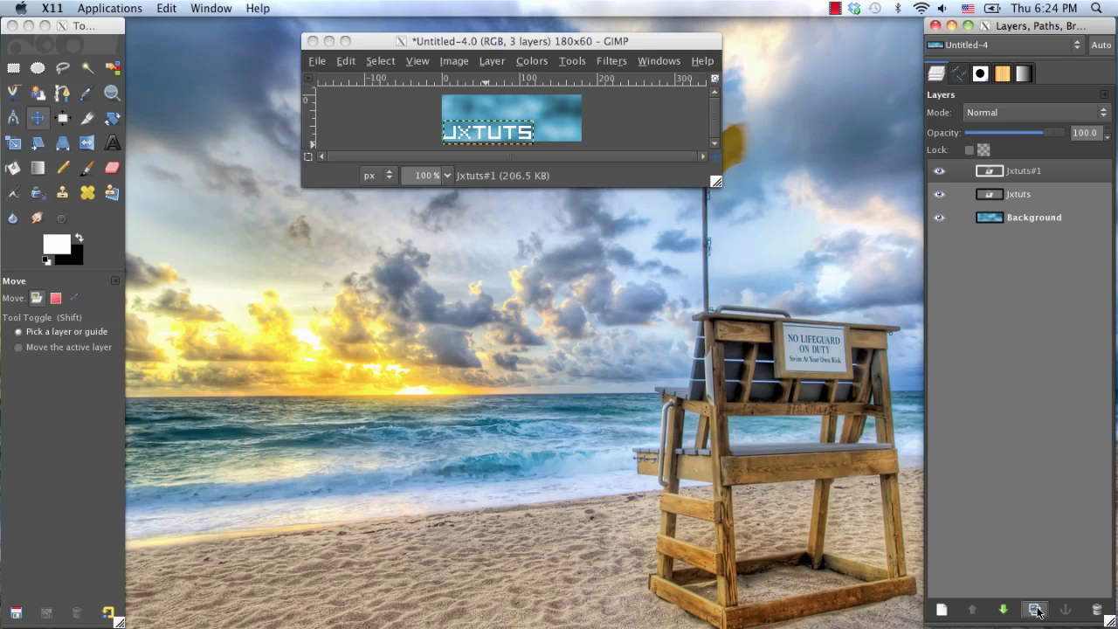
pyautogui.click(1035, 609)
pyautogui.click(1035, 609)
pyautogui.click(1035, 610)
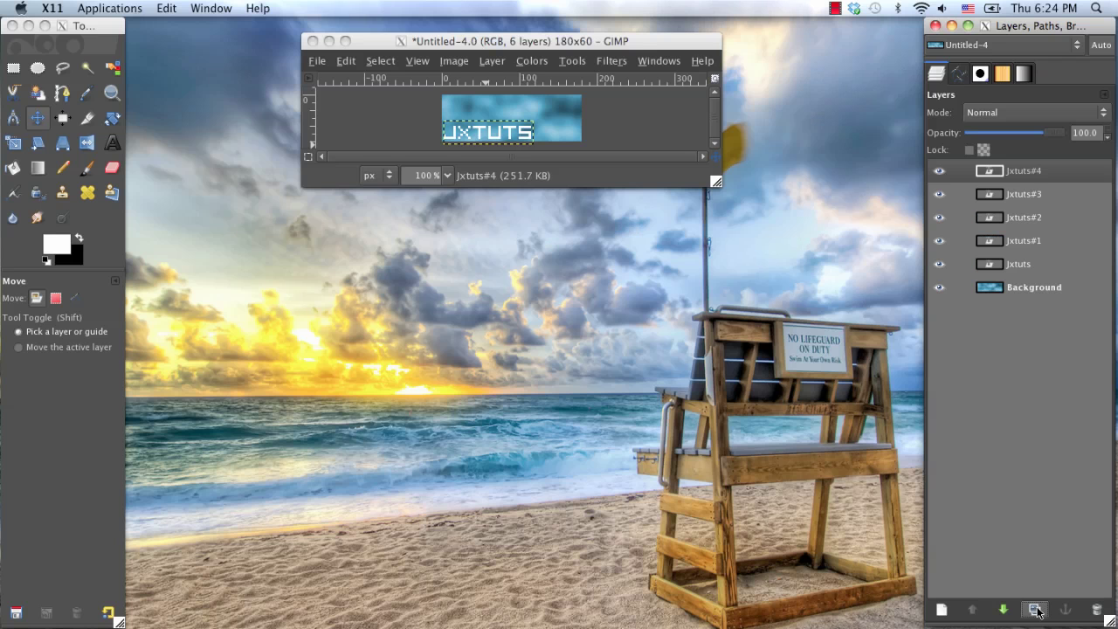
pyautogui.click(1035, 610)
pyautogui.click(1035, 610)
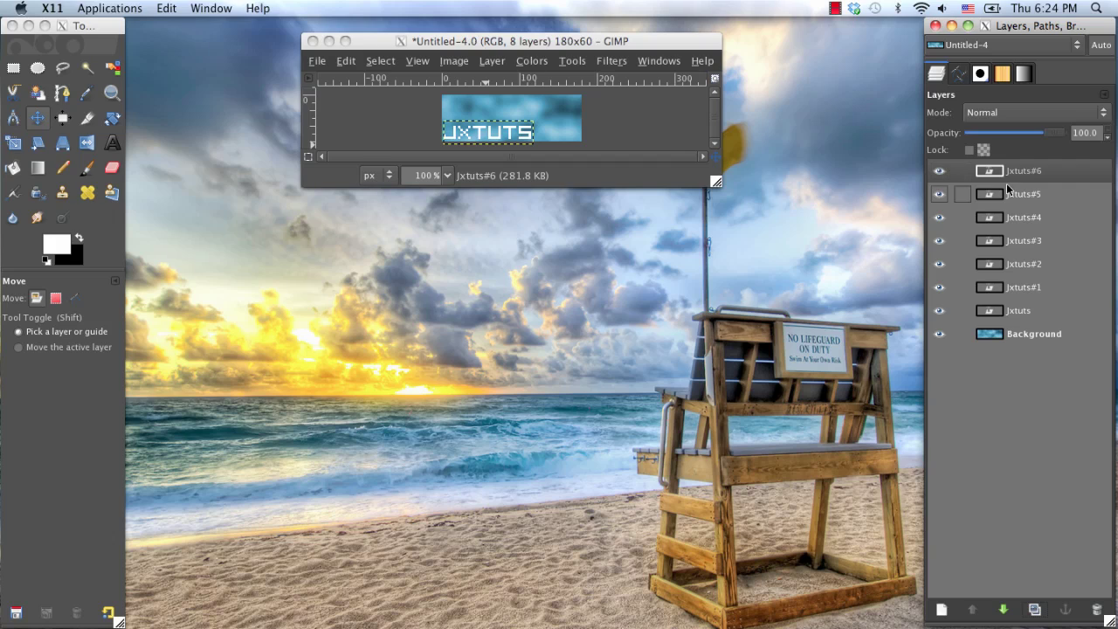
# Step: Hide the six Jxtuts copy layers, try merging the original down, then undo it
pyautogui.moveTo(940, 176); pyautogui.dragTo(940, 219)
pyautogui.click(941, 240)
pyautogui.click(940, 264)
pyautogui.click(939, 288)
pyautogui.click(1048, 308)
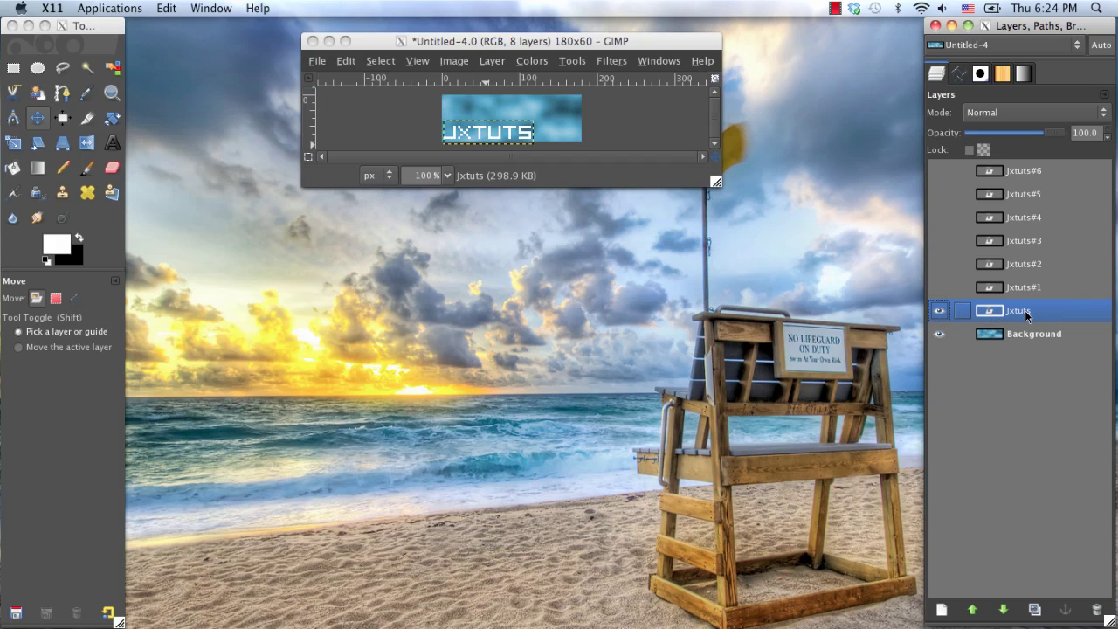
pyautogui.rightClick(1045, 310)
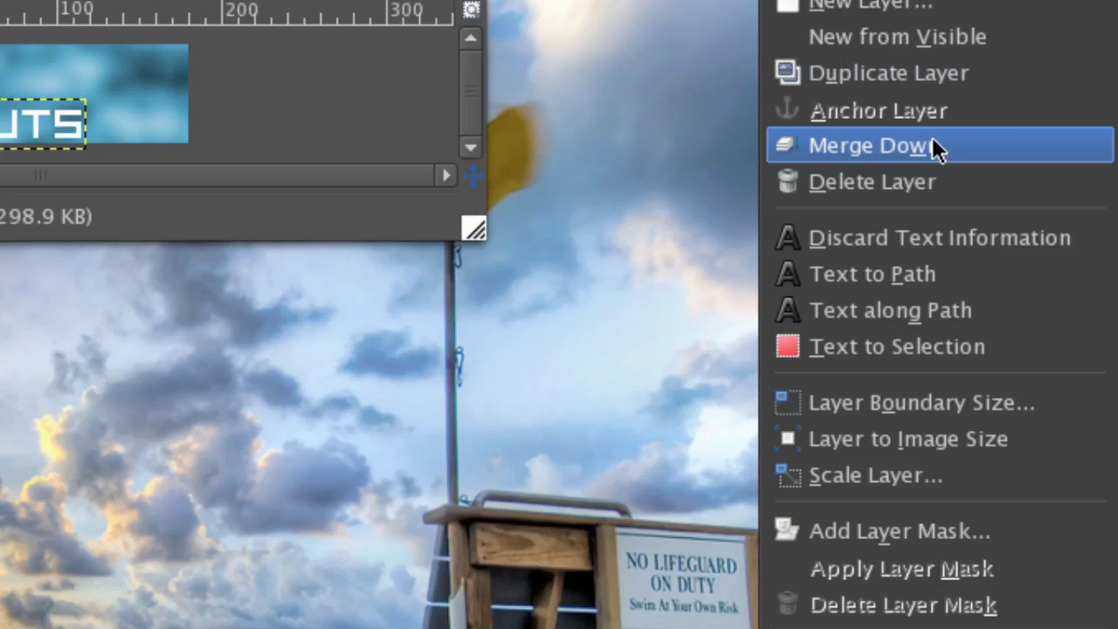
pyautogui.click(934, 145)
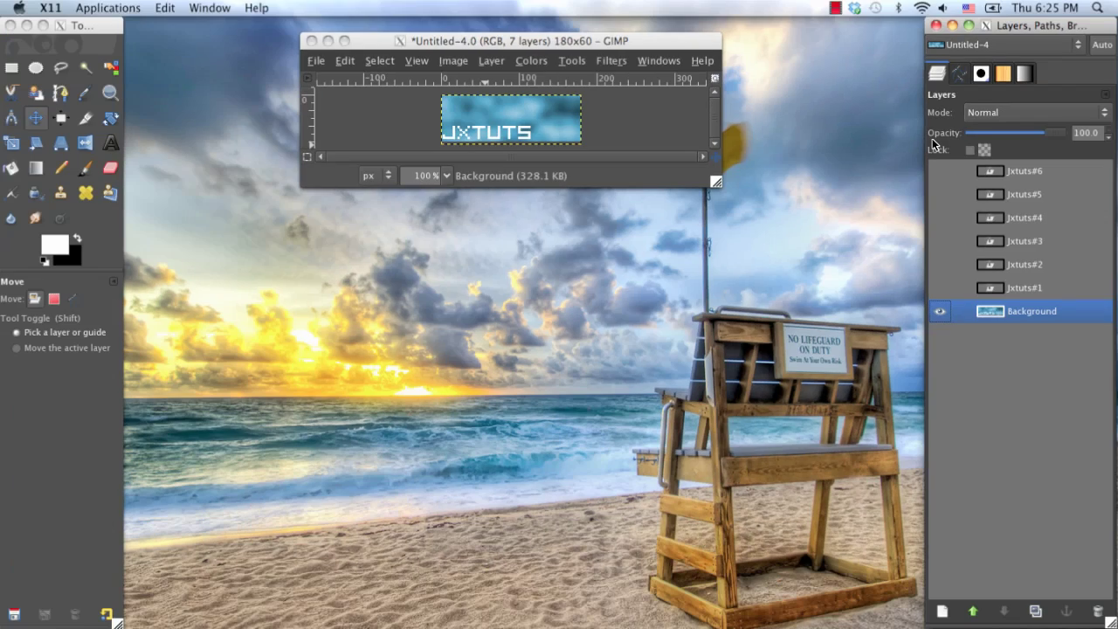
pyautogui.hotkey('ctrl', 'z')
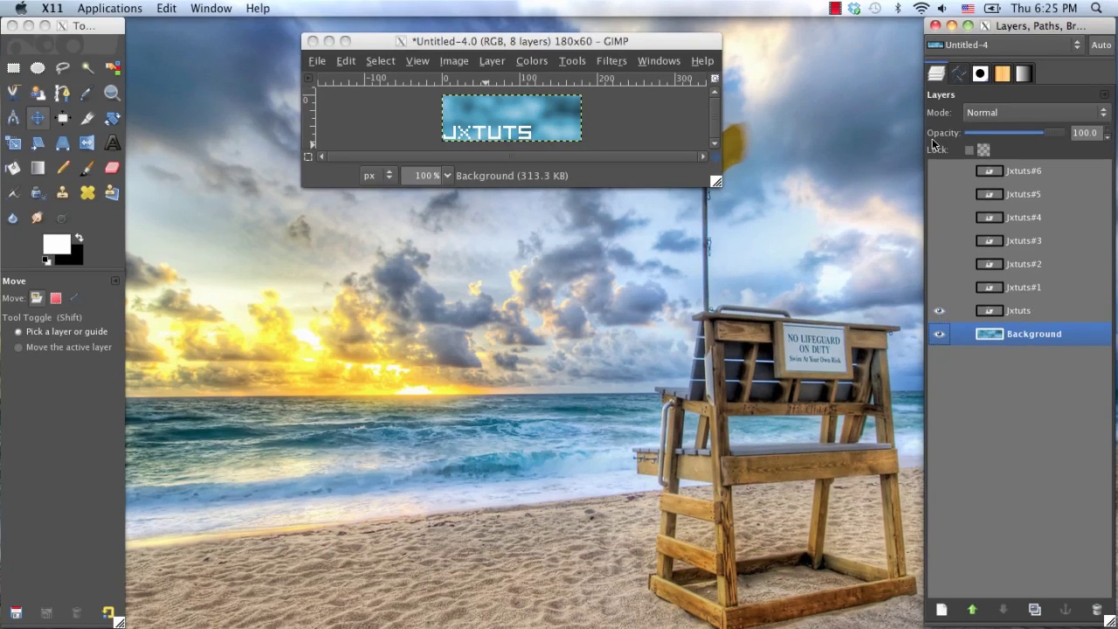
# Step: Set the original Jxtuts layer to Overlay mode and merge it down into the Background
pyautogui.click(1043, 316)
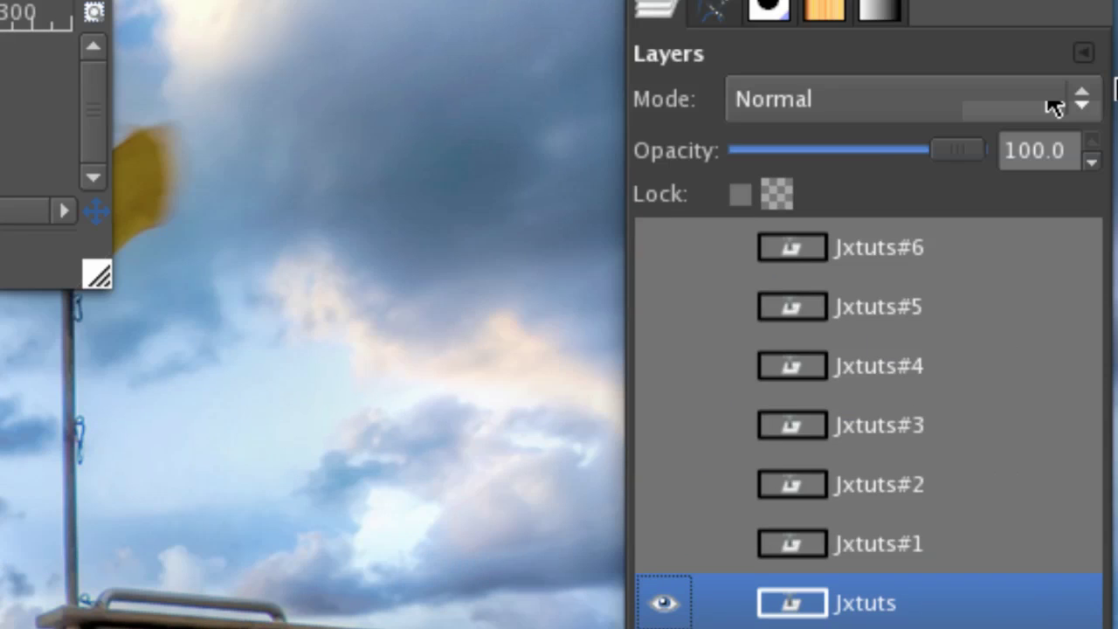
pyautogui.click(1054, 106)
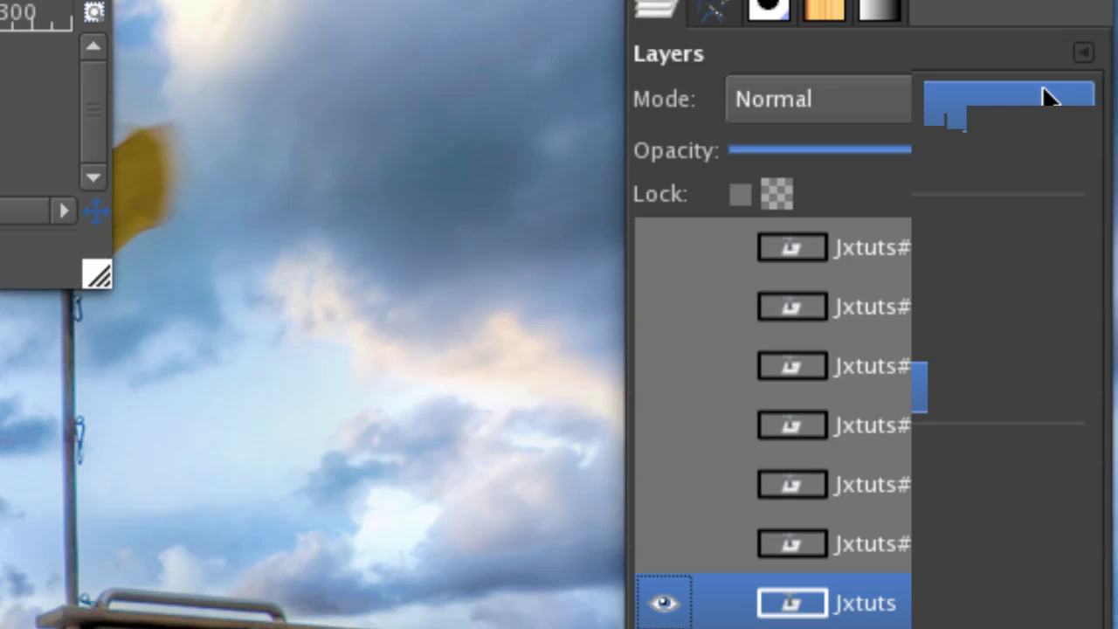
pyautogui.click(1048, 99)
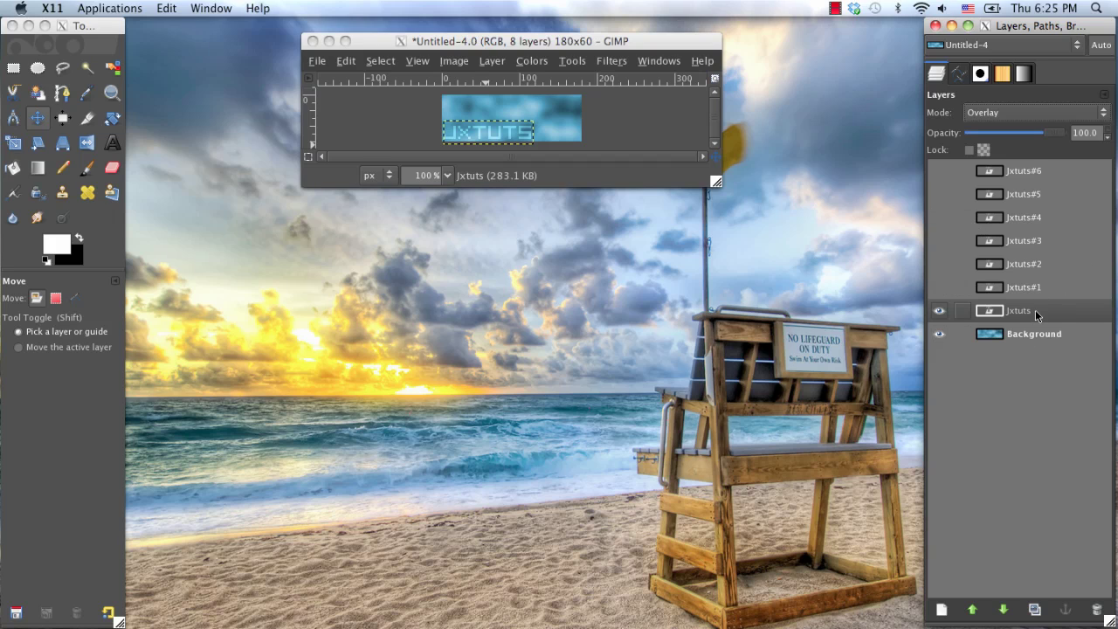
pyautogui.rightClick(1035, 310)
pyautogui.click(943, 147)
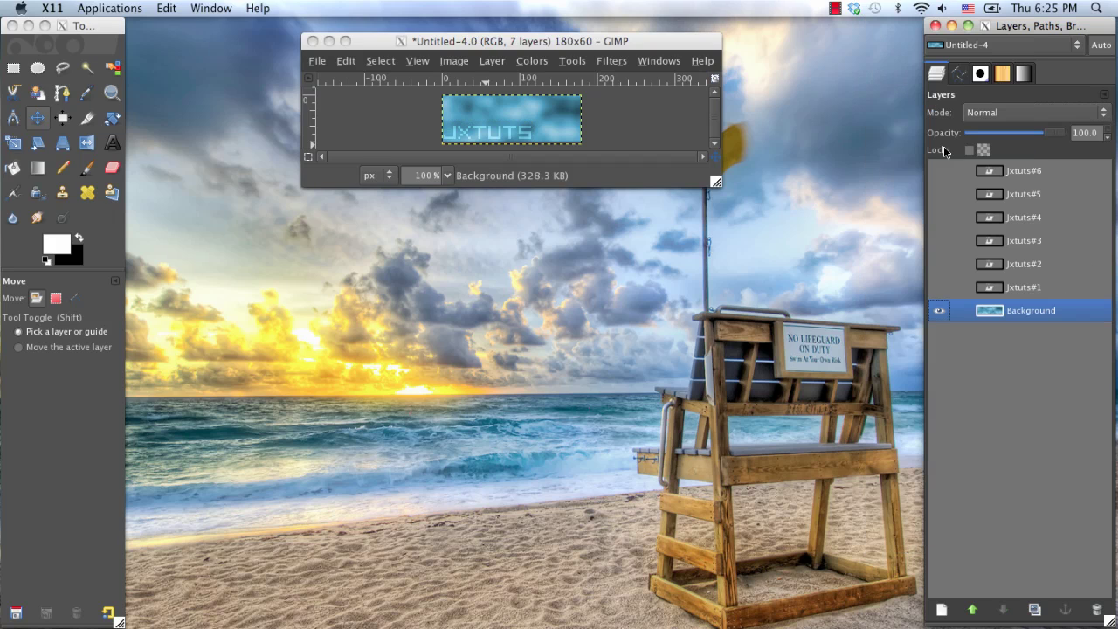
# Step: Show Jxtuts#1 and erase everything after the J with the Eraser
pyautogui.click(1055, 289)
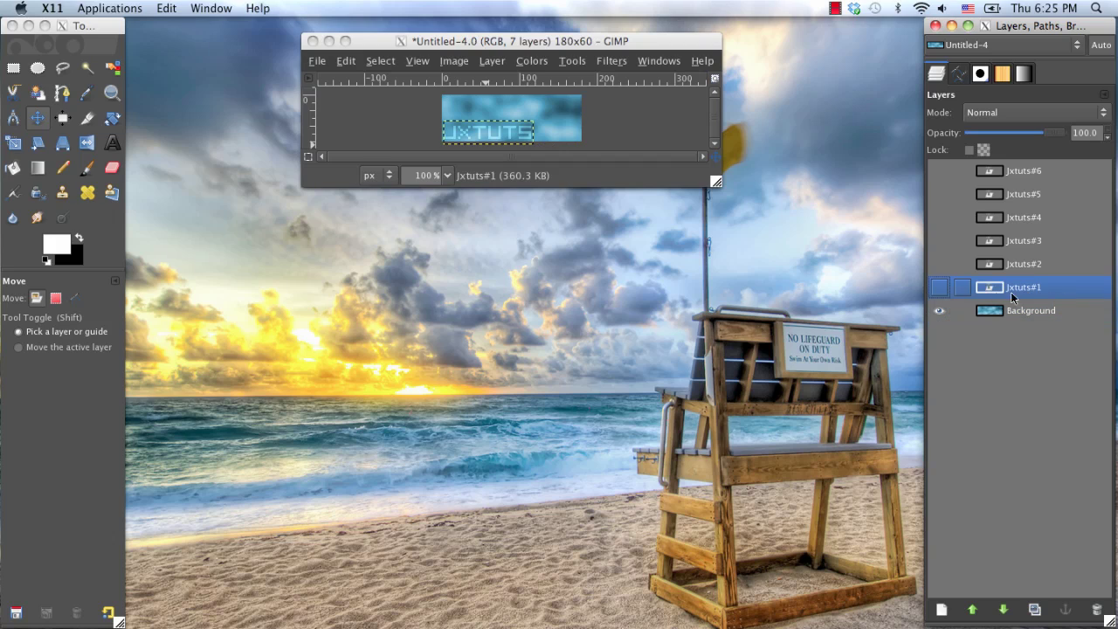
pyautogui.click(929, 287)
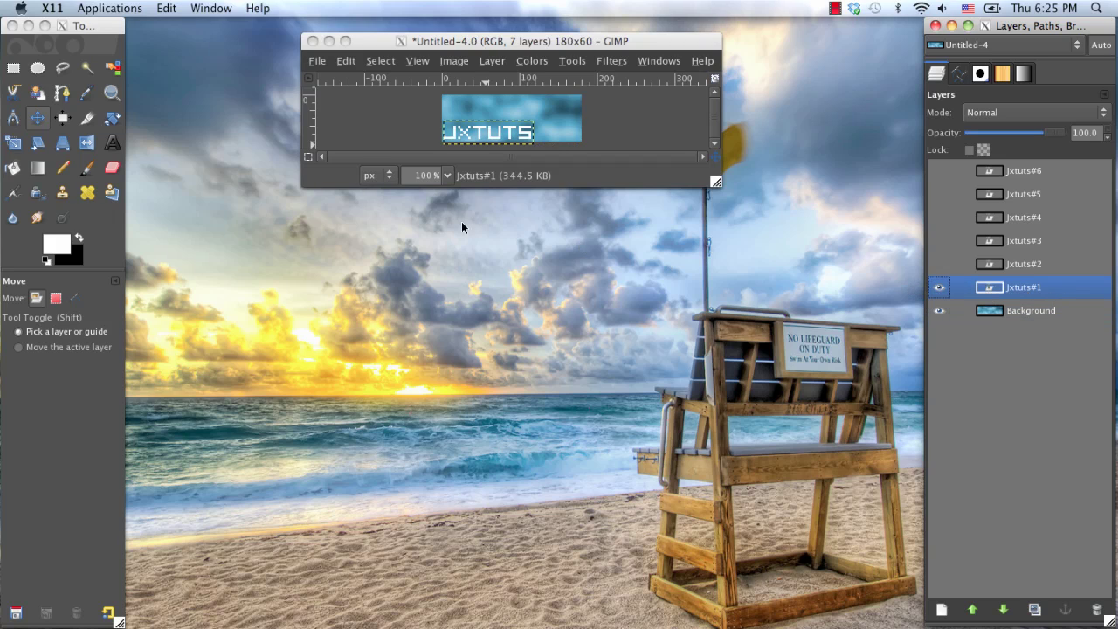
pyautogui.click(117, 169)
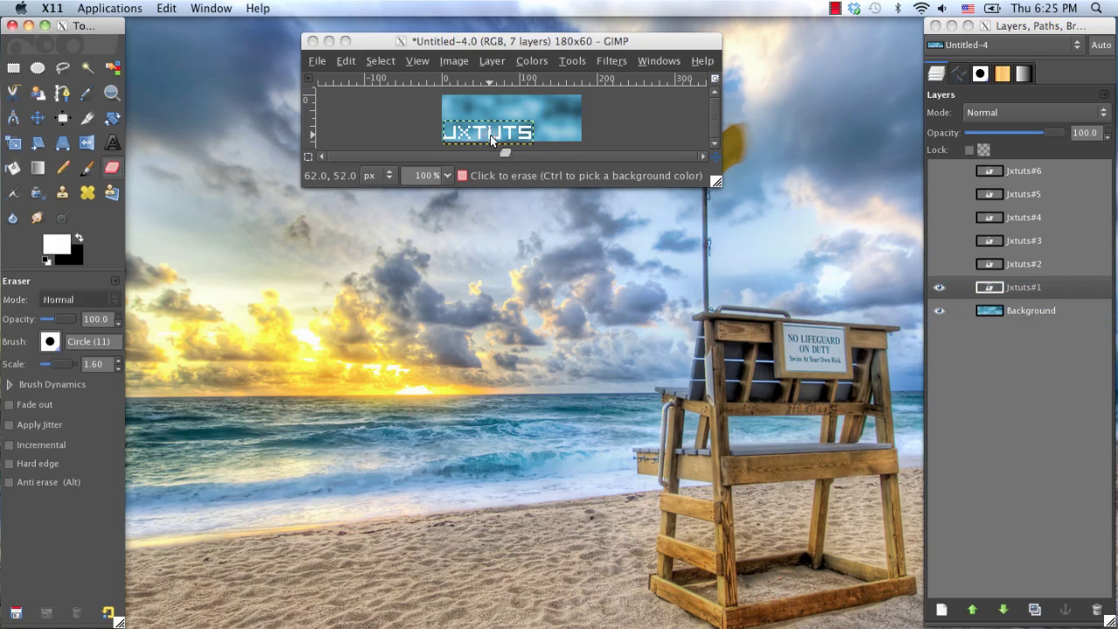
pyautogui.click(531, 131)
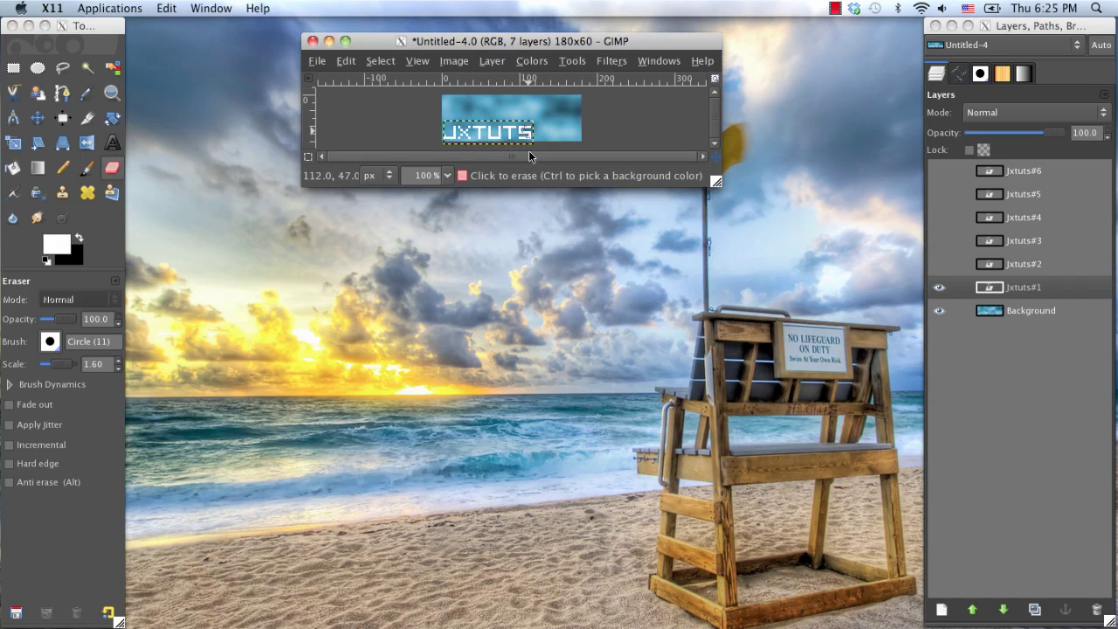
pyautogui.moveTo(524, 129); pyautogui.dragTo(509, 135)
pyautogui.hotkey('ctrl', 'z')
pyautogui.hotkey('ctrl', 'z')
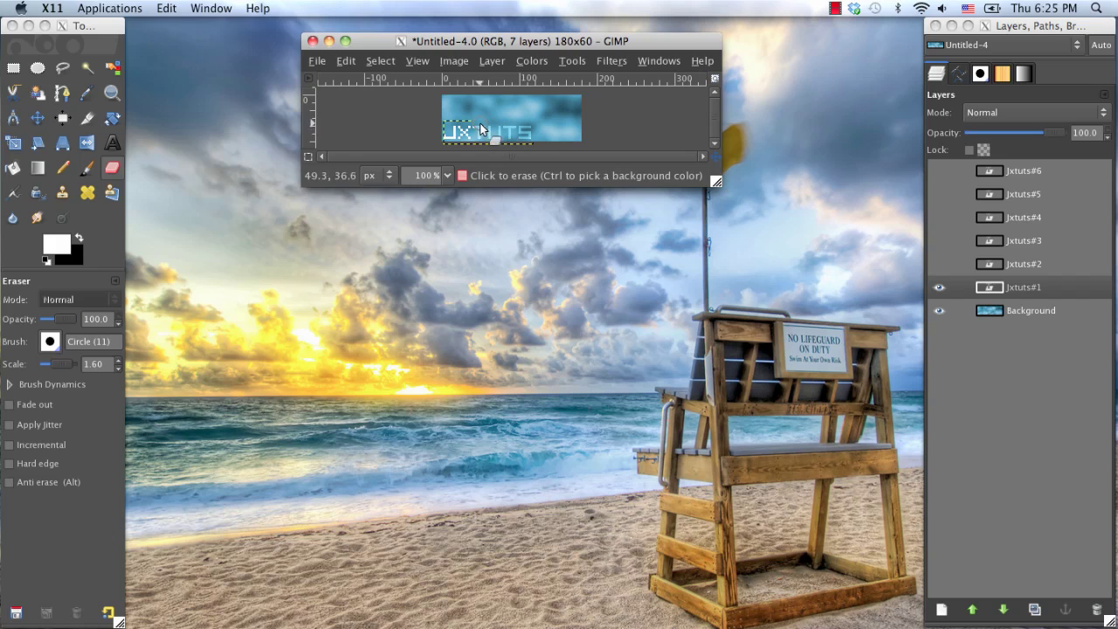
pyautogui.moveTo(469, 132); pyautogui.dragTo(464, 128)
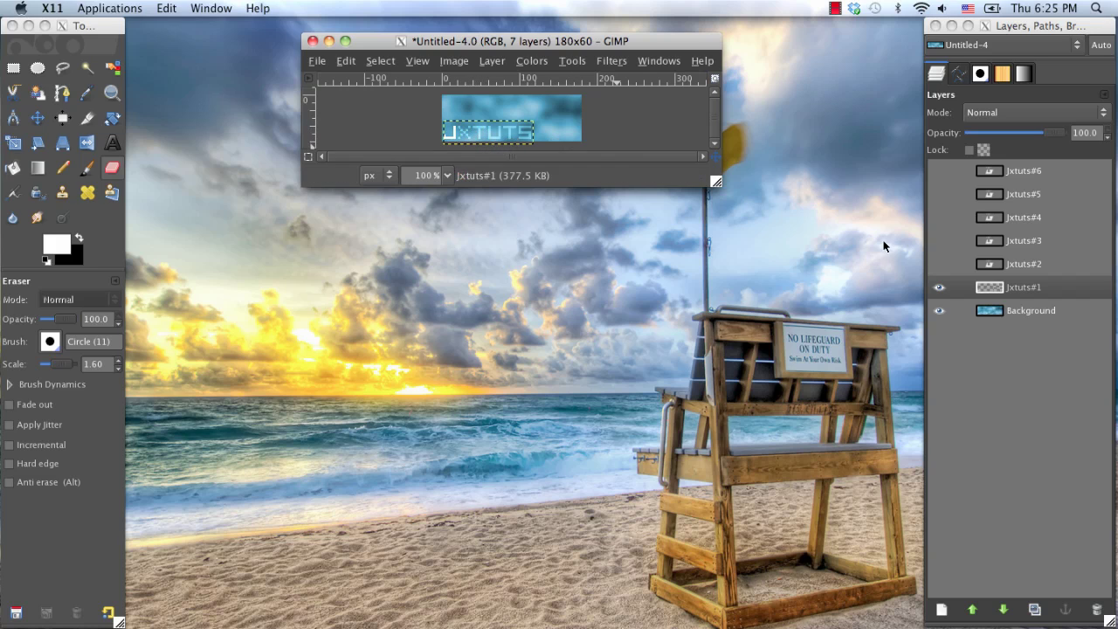
# Step: Hide Jxtuts#1, show Jxtuts#2, and erase the letters after JX, undoing the last stroke
pyautogui.click(940, 294)
pyautogui.click(939, 295)
pyautogui.click(1009, 267)
pyautogui.click(936, 267)
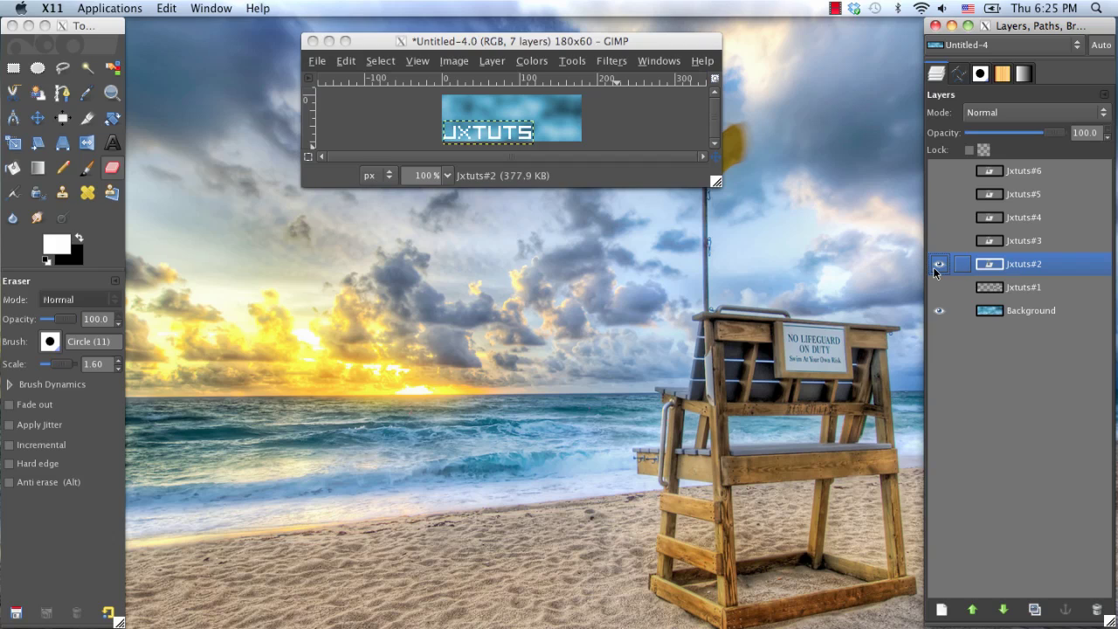
pyautogui.click(479, 137)
pyautogui.moveTo(478, 137)
pyautogui.mouseDown()
pyautogui.moveTo(541, 135)
pyautogui.moveTo(506, 145)
pyautogui.moveTo(450, 133)
pyautogui.mouseUp()
pyautogui.hotkey('ctrl', 'z')
pyautogui.hotkey('ctrl', 'z')
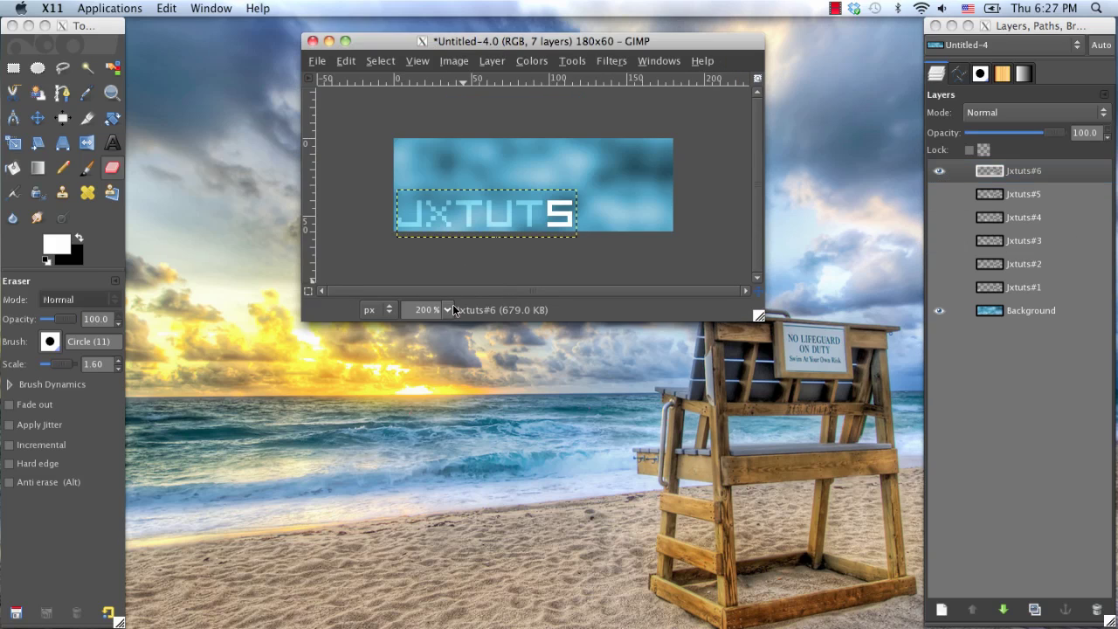
# Step: Zoom to 100% and make the Jxtuts copy layers visible again
pyautogui.click(449, 309)
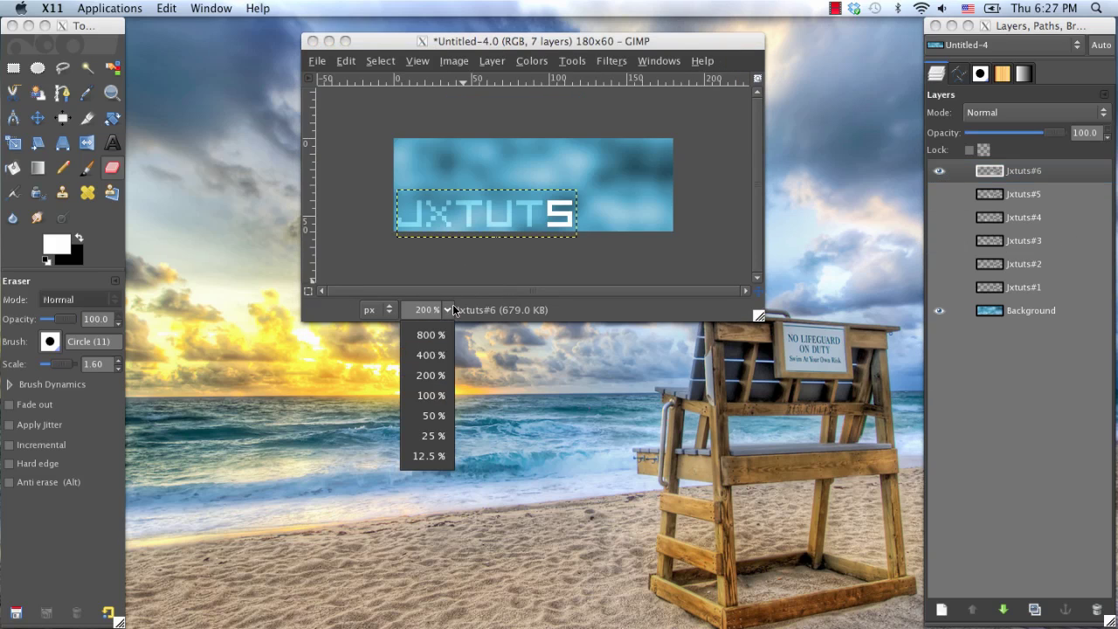
pyautogui.click(439, 391)
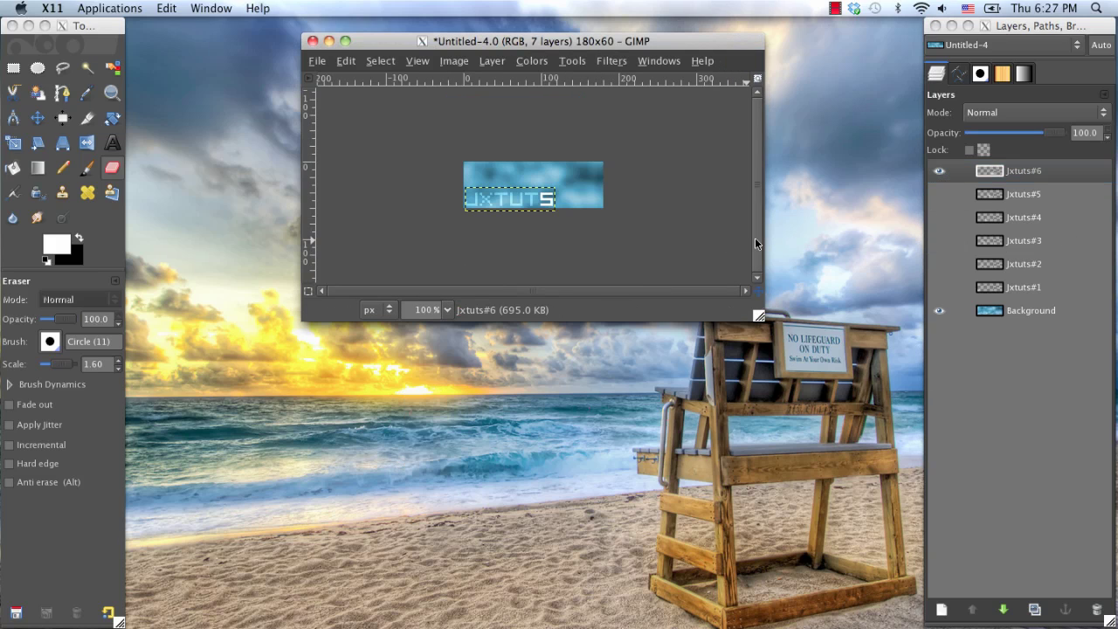
pyautogui.click(934, 189)
pyautogui.click(936, 192)
pyautogui.click(934, 224)
pyautogui.click(932, 242)
pyautogui.click(941, 288)
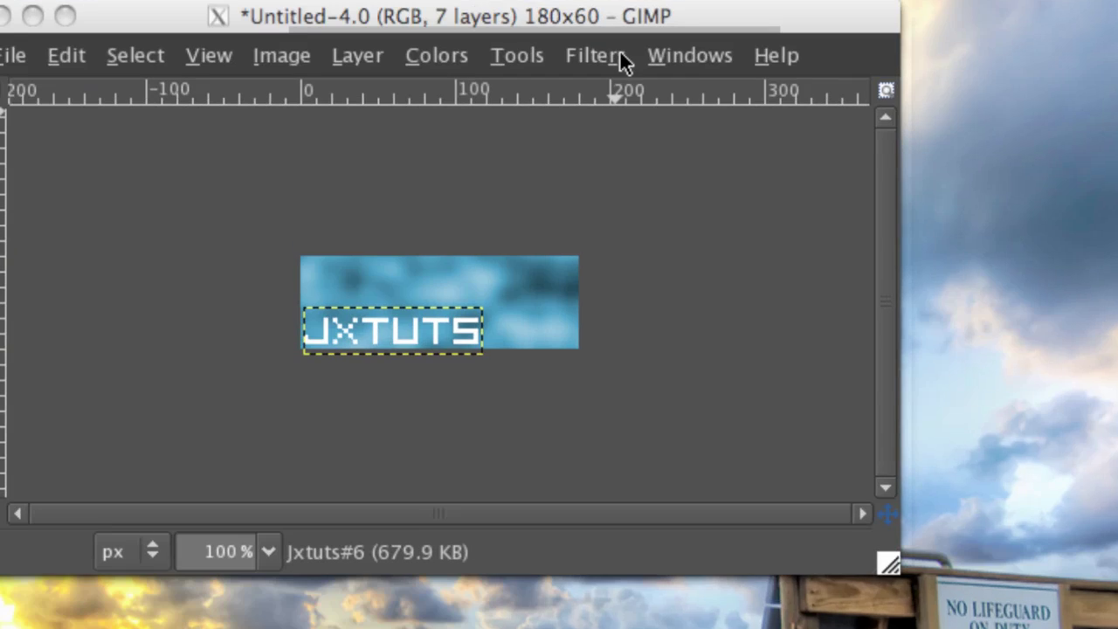
# Step: Play the seven-frame letter-by-letter animation in Animation Playback
pyautogui.click(626, 63)
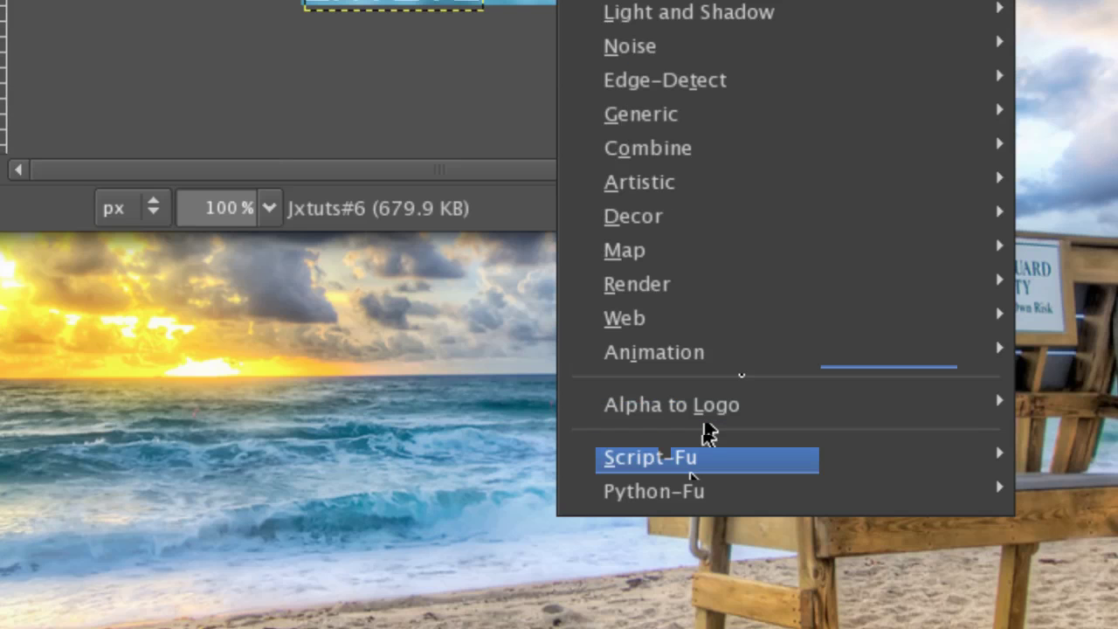
pyautogui.moveTo(699, 352)
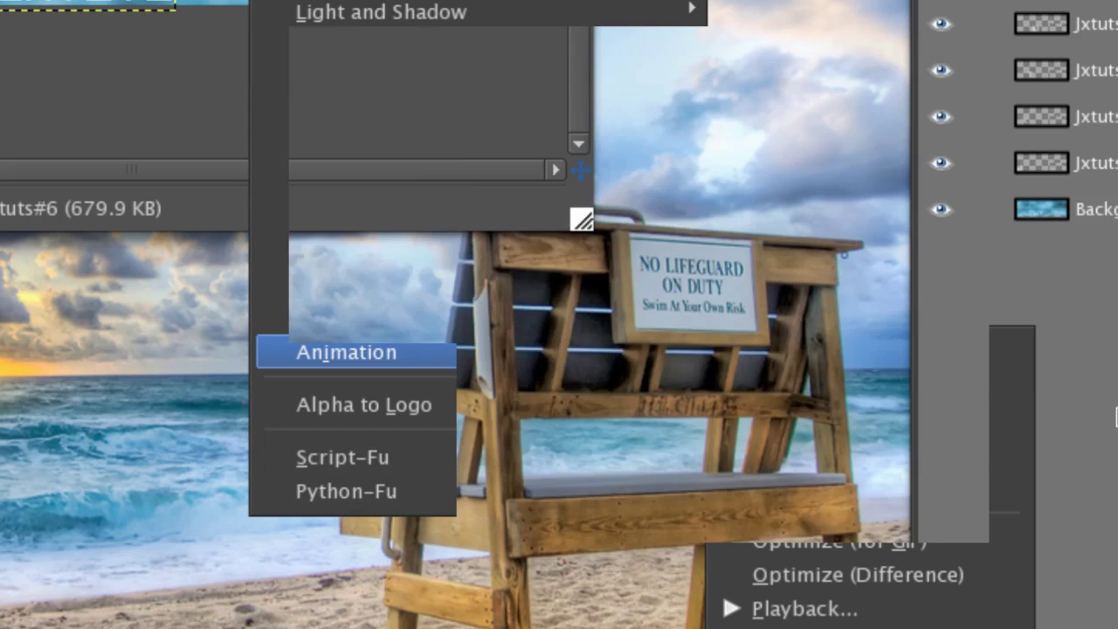
pyautogui.click(804, 609)
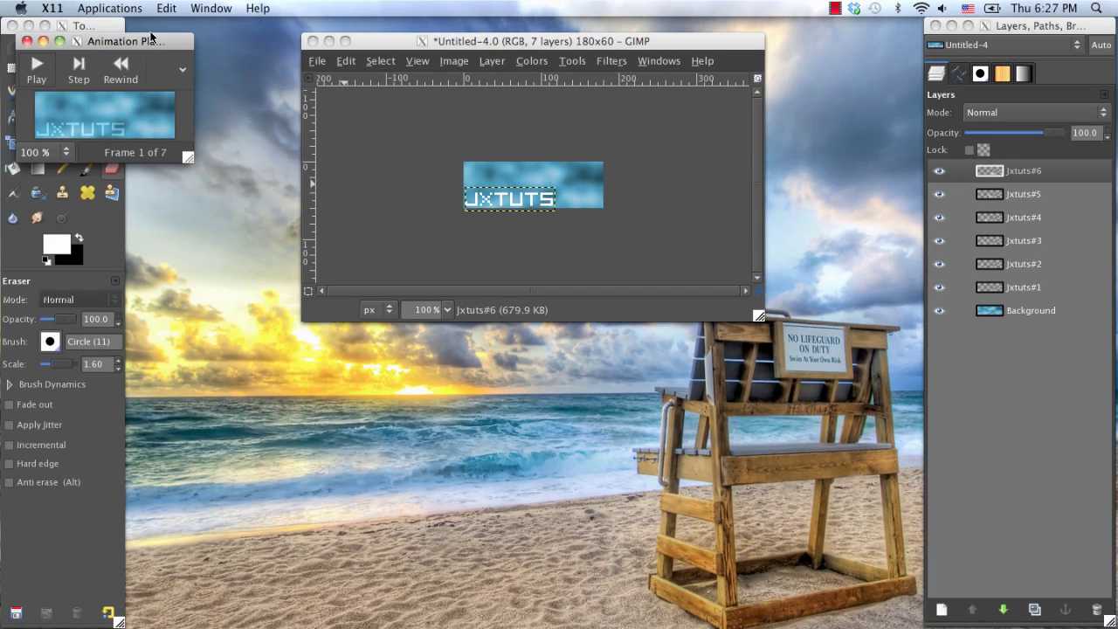
pyautogui.moveTo(150, 35); pyautogui.dragTo(560, 129)
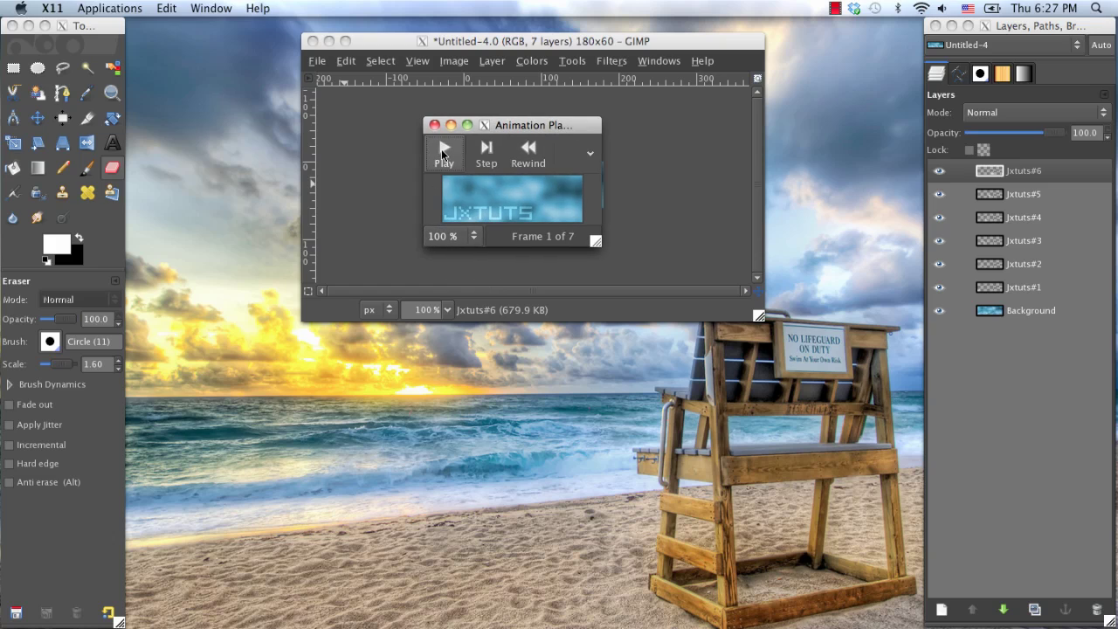
pyautogui.click(442, 153)
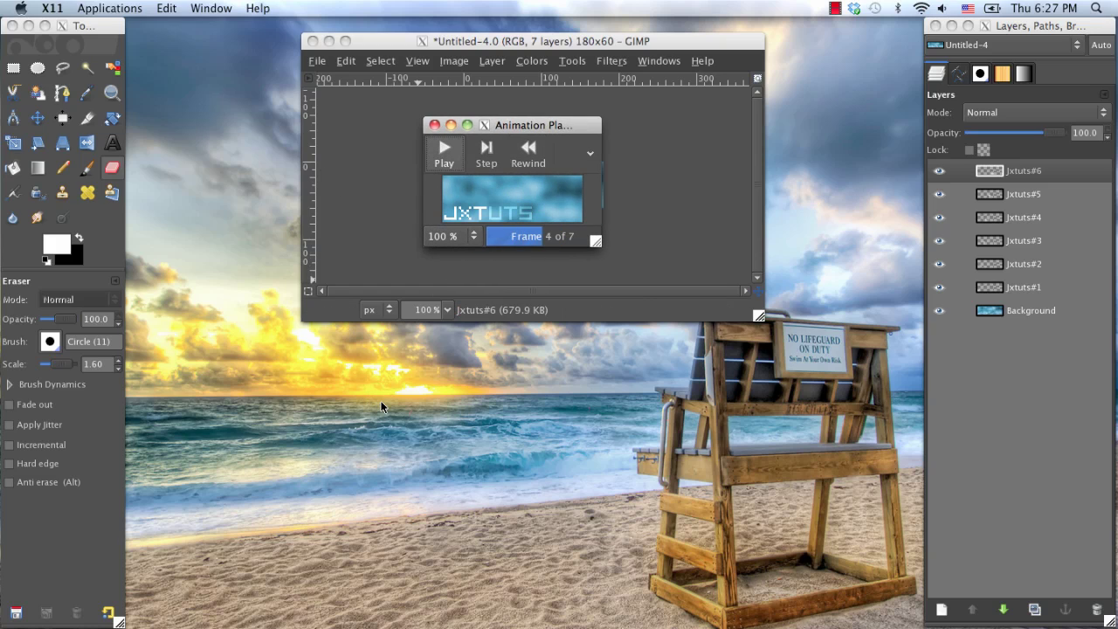
# Step: Close the preview and start Save As with the Pictures folder chosen
pyautogui.click(434, 125)
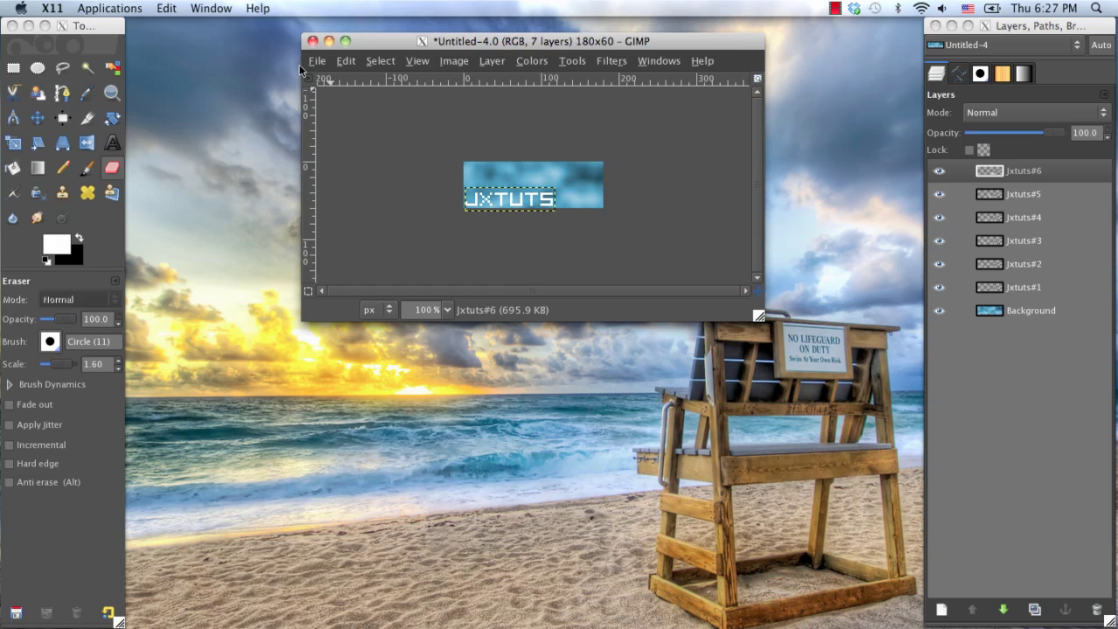
pyautogui.click(317, 61)
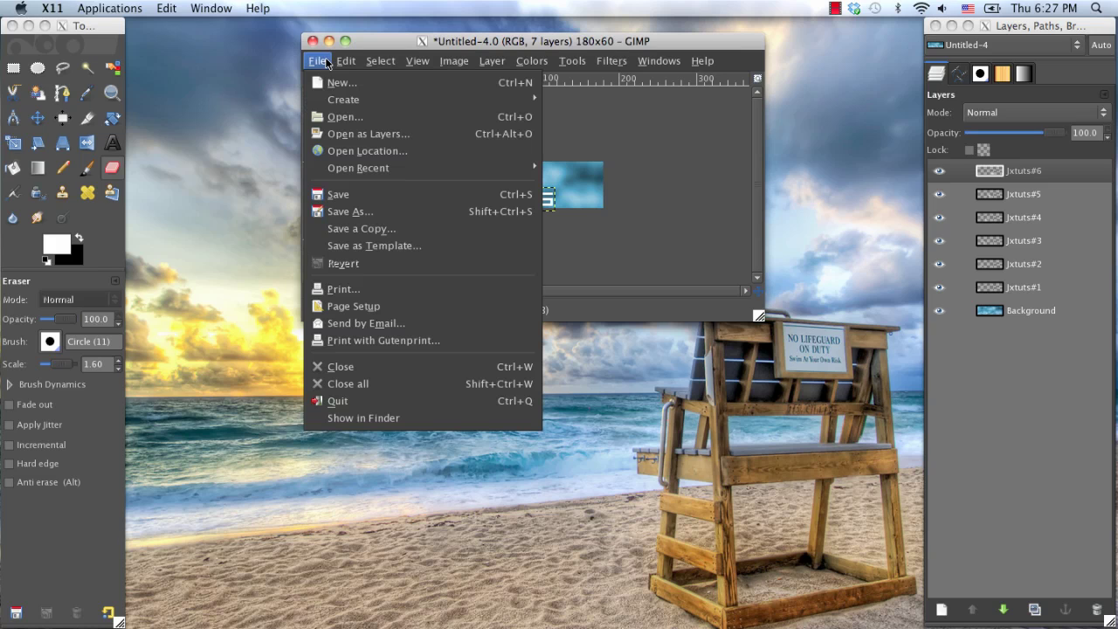
pyautogui.click(352, 212)
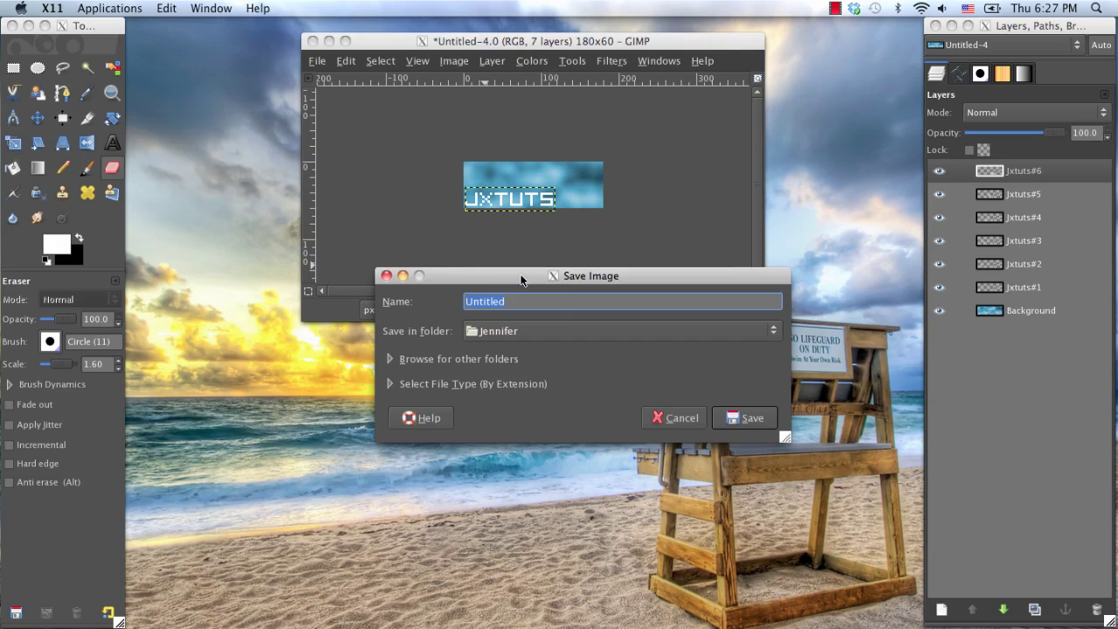
pyautogui.click(537, 330)
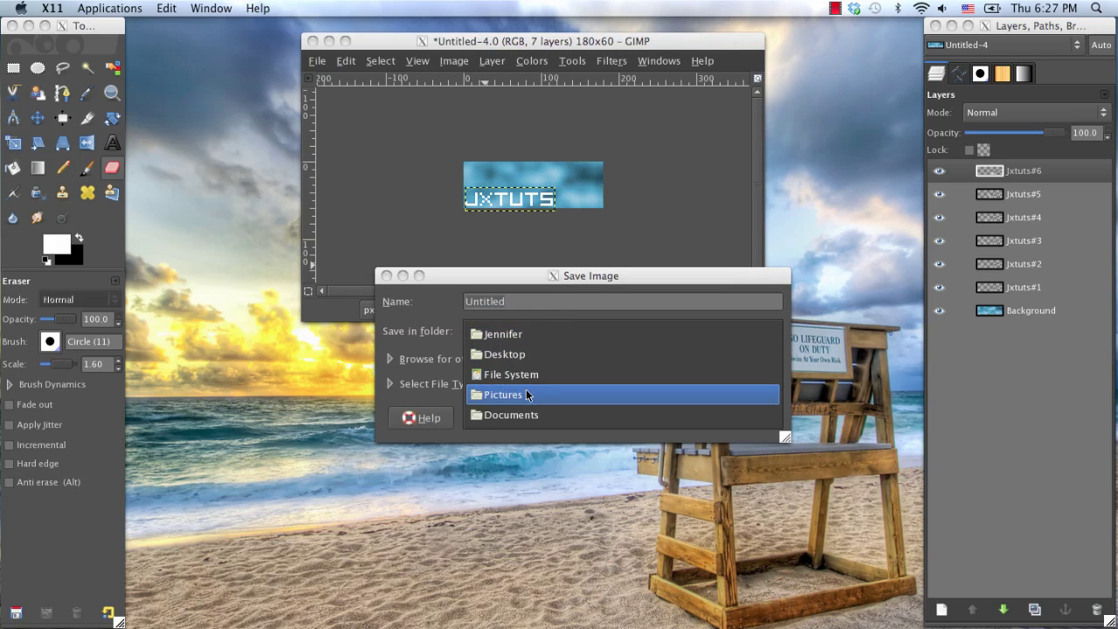
pyautogui.click(526, 394)
# Step: Name the file blah.gif and confirm, bringing up the GIF export options
pyautogui.click(547, 302)
pyautogui.doubleClick(547, 306)
pyautogui.write('sdfhisahdfi')
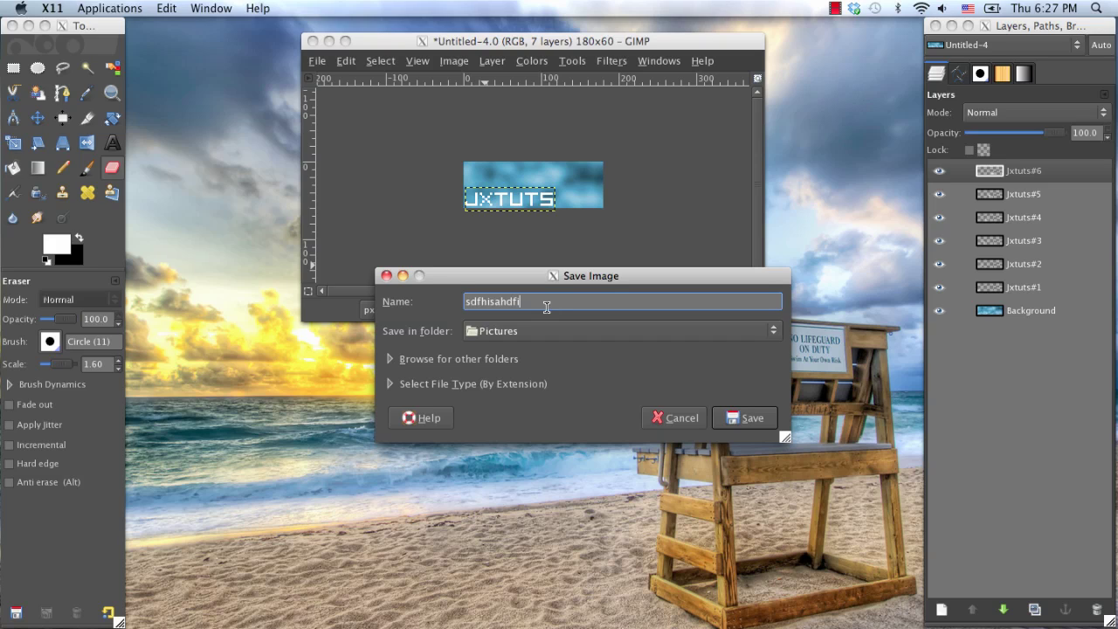
pyautogui.press('BackSpace')
pyautogui.press('BackSpace')
pyautogui.press('BackSpace')
pyautogui.press('BackSpace')
pyautogui.press('BackSpace')
pyautogui.press('BackSpace')
pyautogui.press('BackSpace')
pyautogui.press('BackSpace')
pyautogui.press('BackSpace')
pyautogui.press('BackSpace')
pyautogui.press('BackSpace')
pyautogui.write('blah.gif')
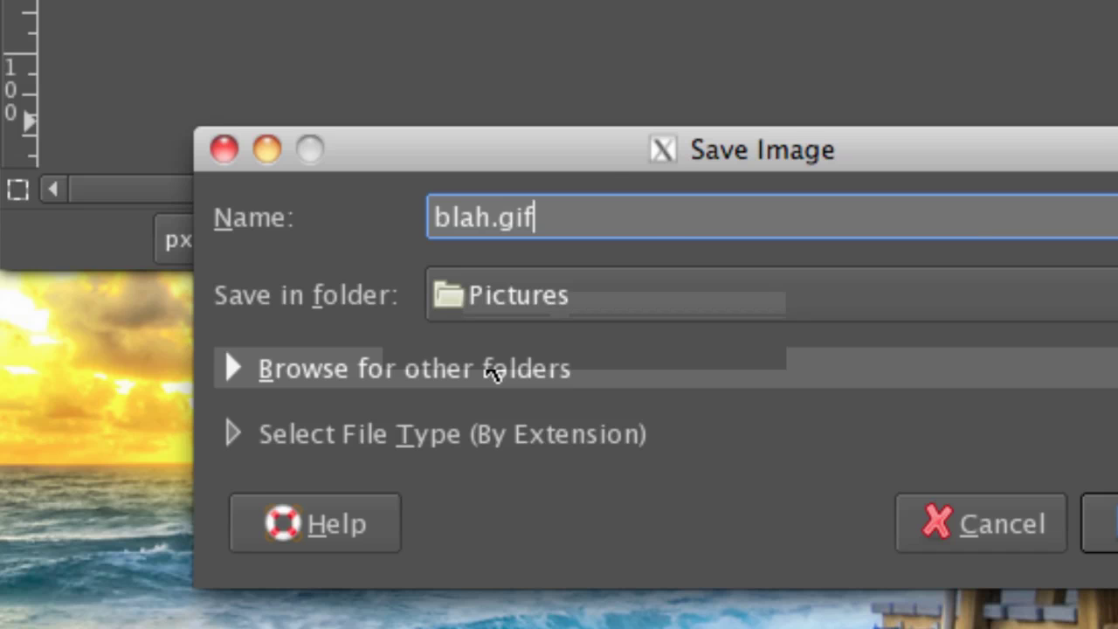
pyautogui.press('Return')
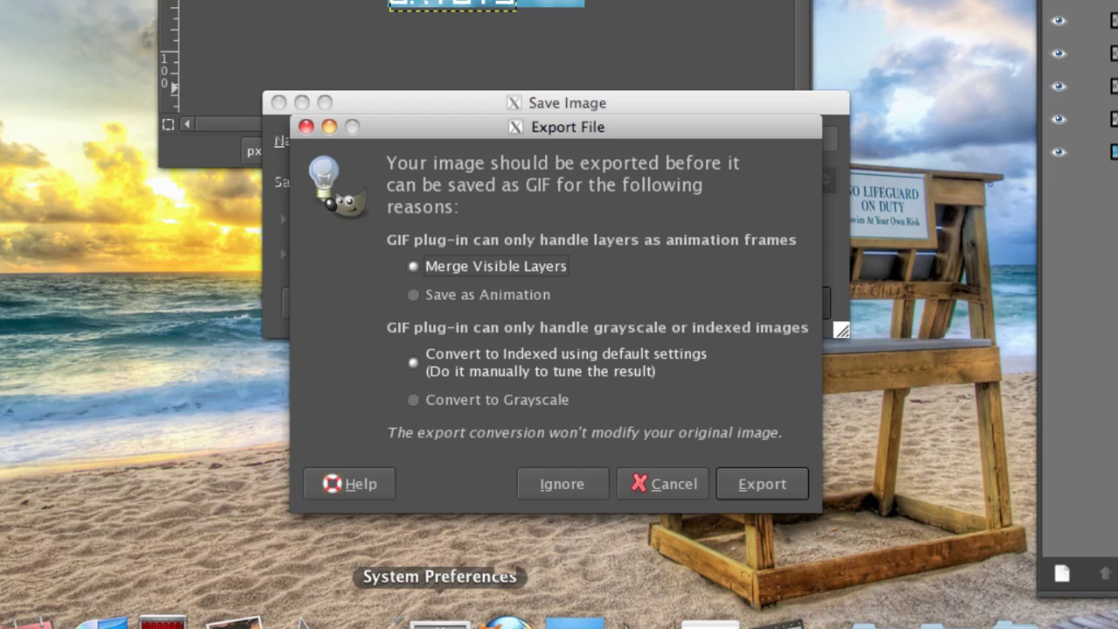
# Step: Confirm the GIF export of blah.gif, bringing up the crop-layers-to-image-borders warning
pyautogui.click(737, 478)
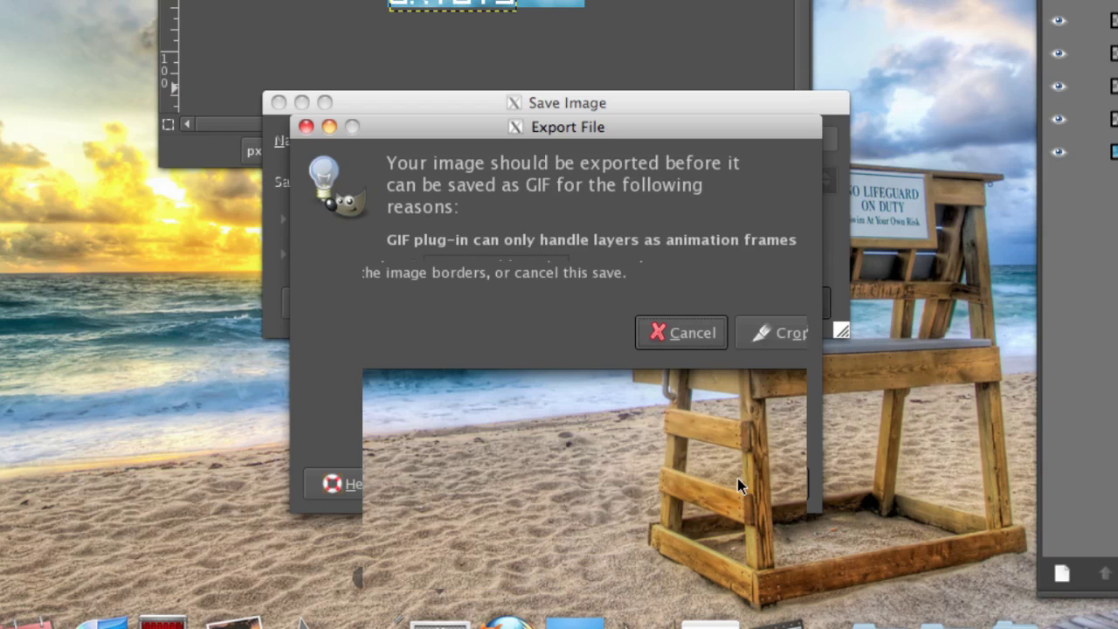